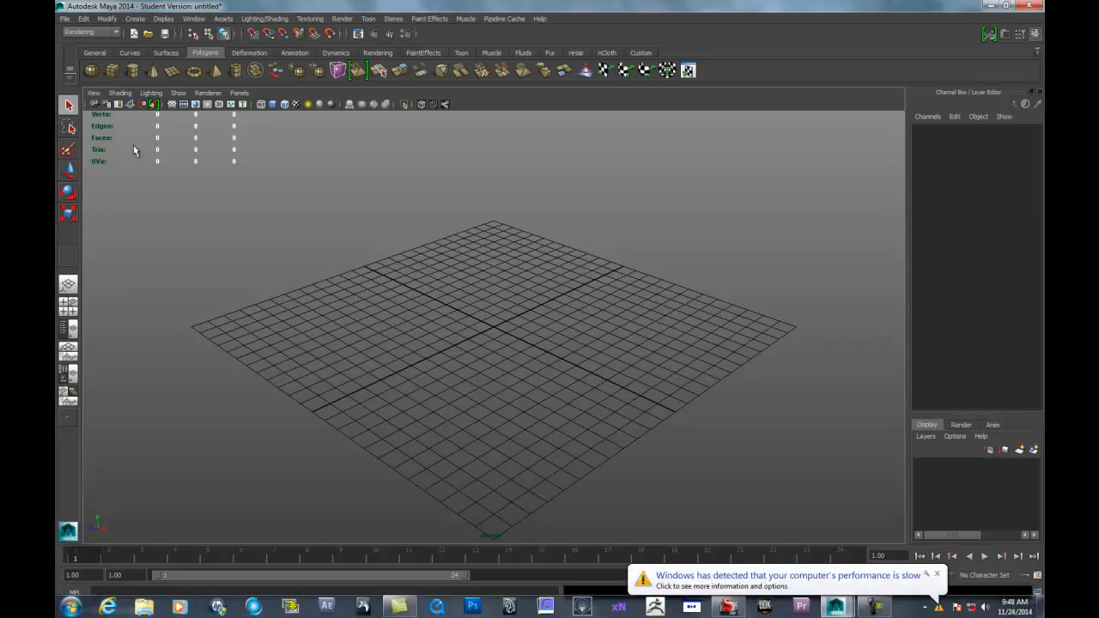
click(937, 574)
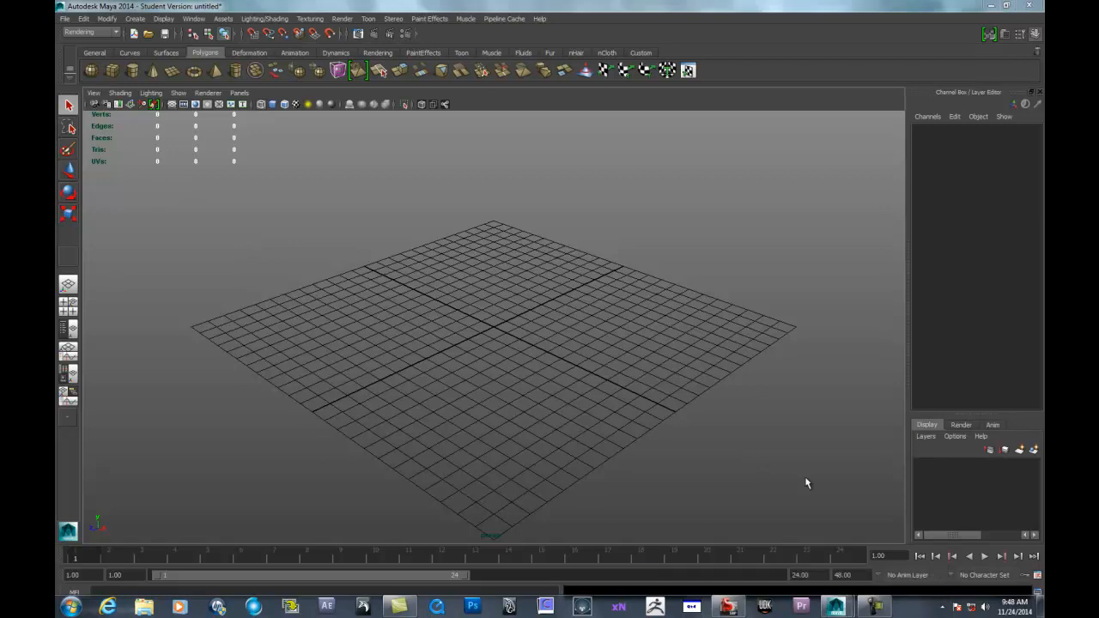
click(95, 93)
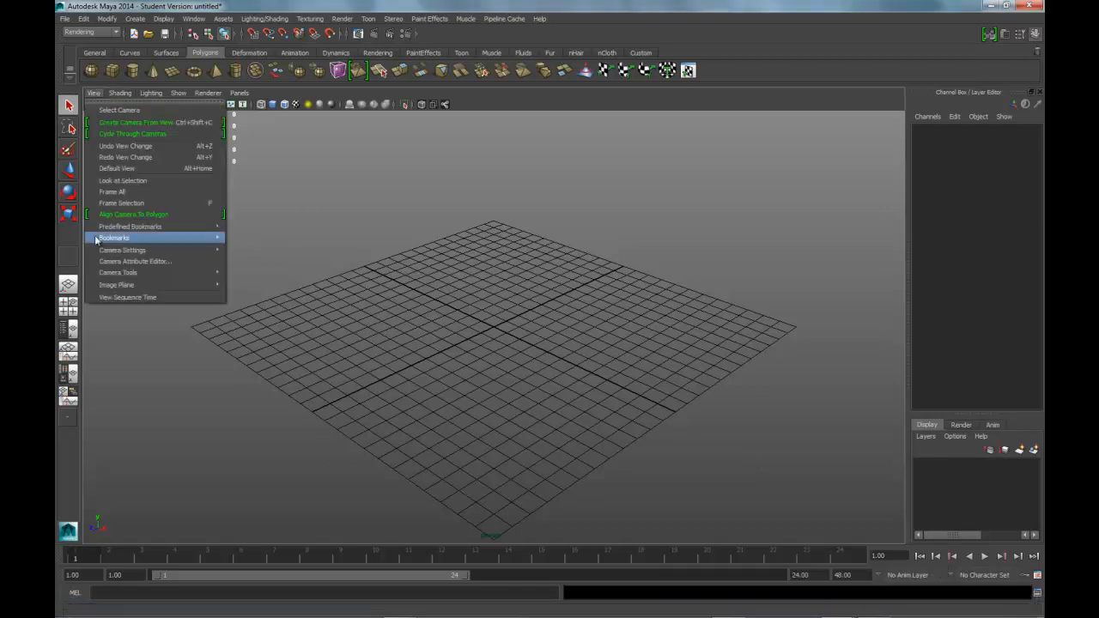
mouse_move(115, 283)
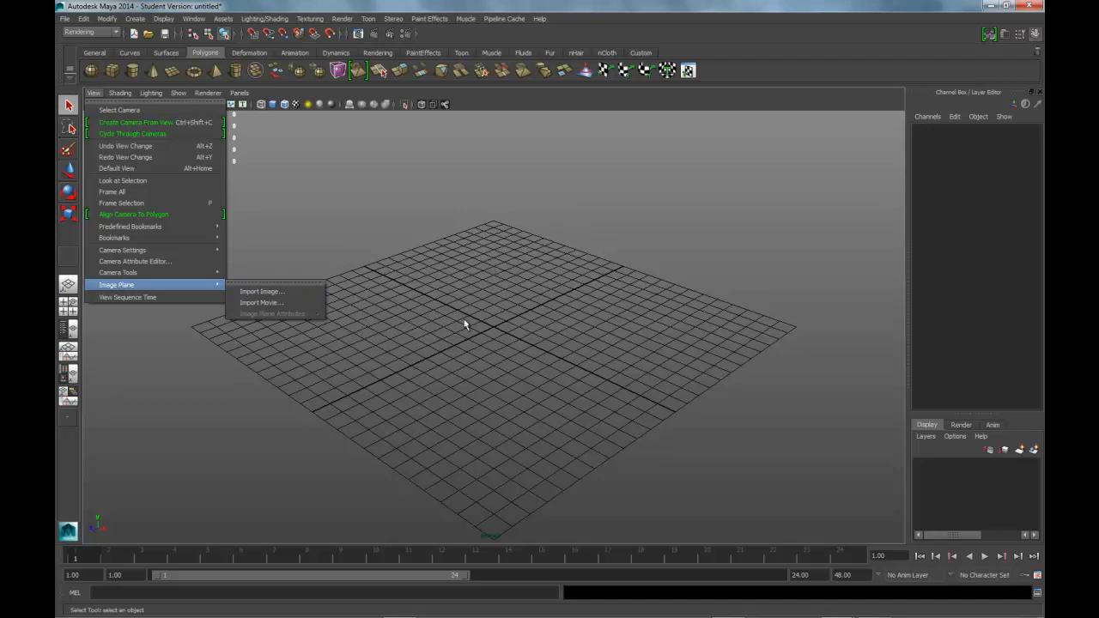
click(519, 159)
- In the front view, import FACE_REF_Front.jpg as an image plane
key(space)
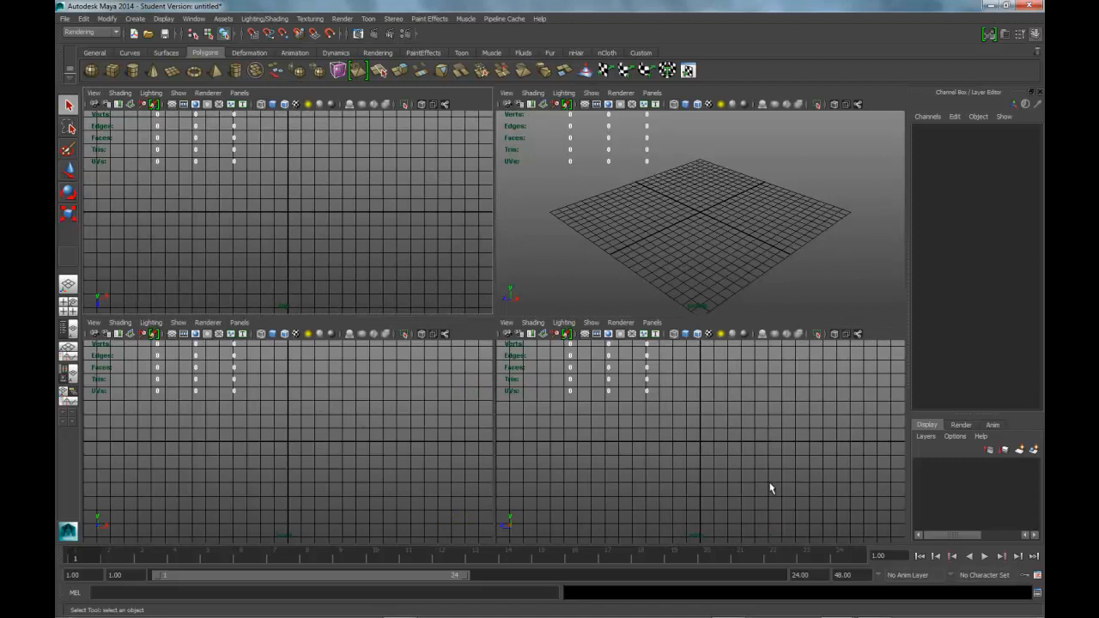
key(space)
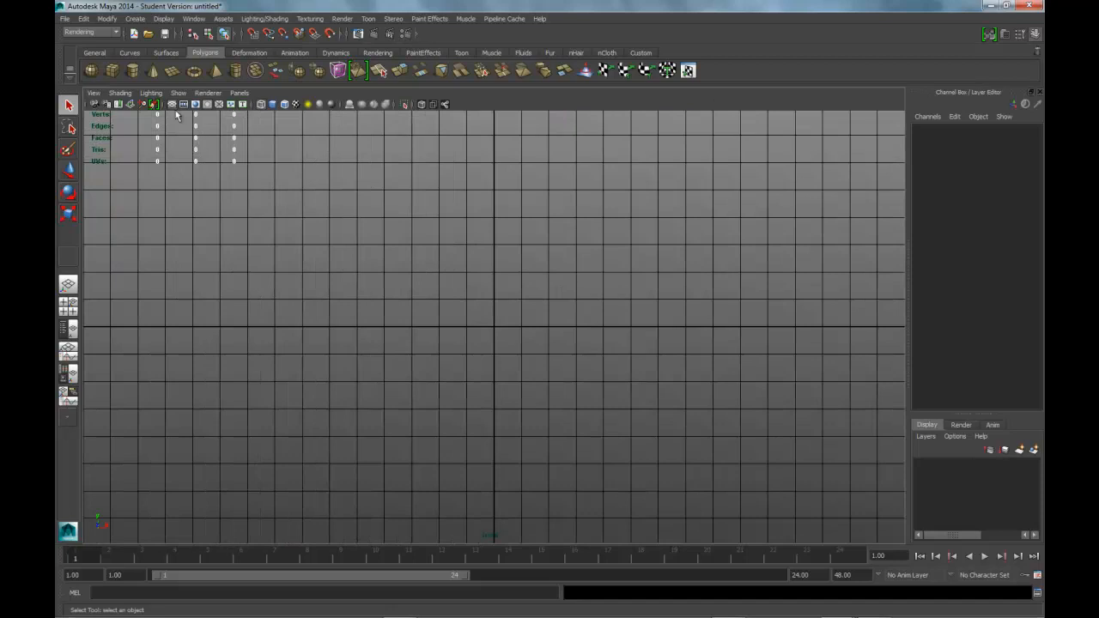
click(95, 93)
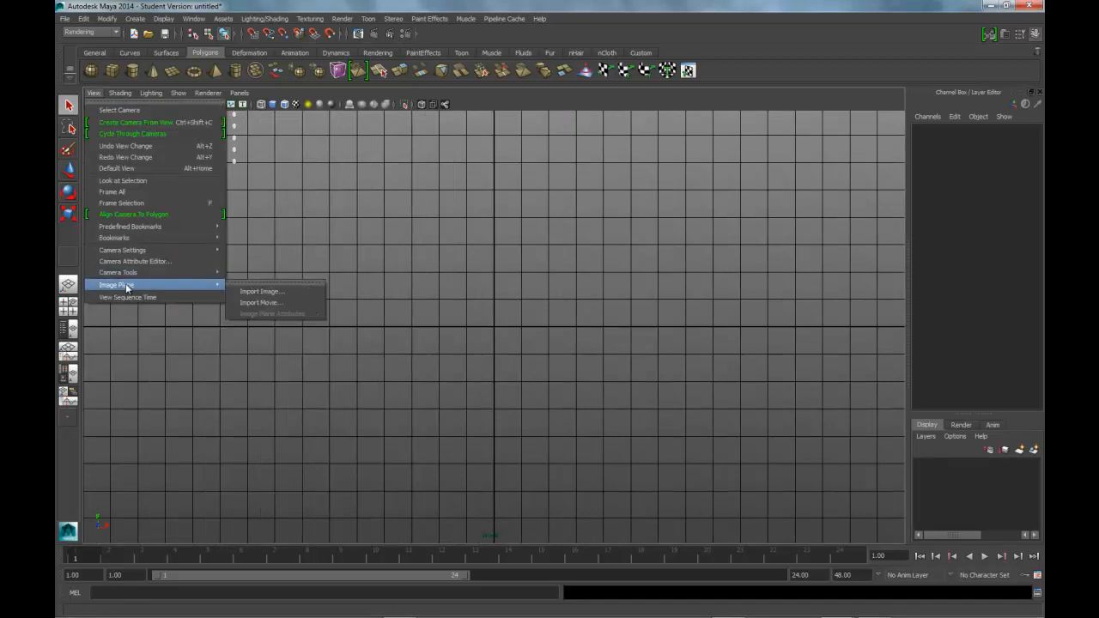
click(263, 293)
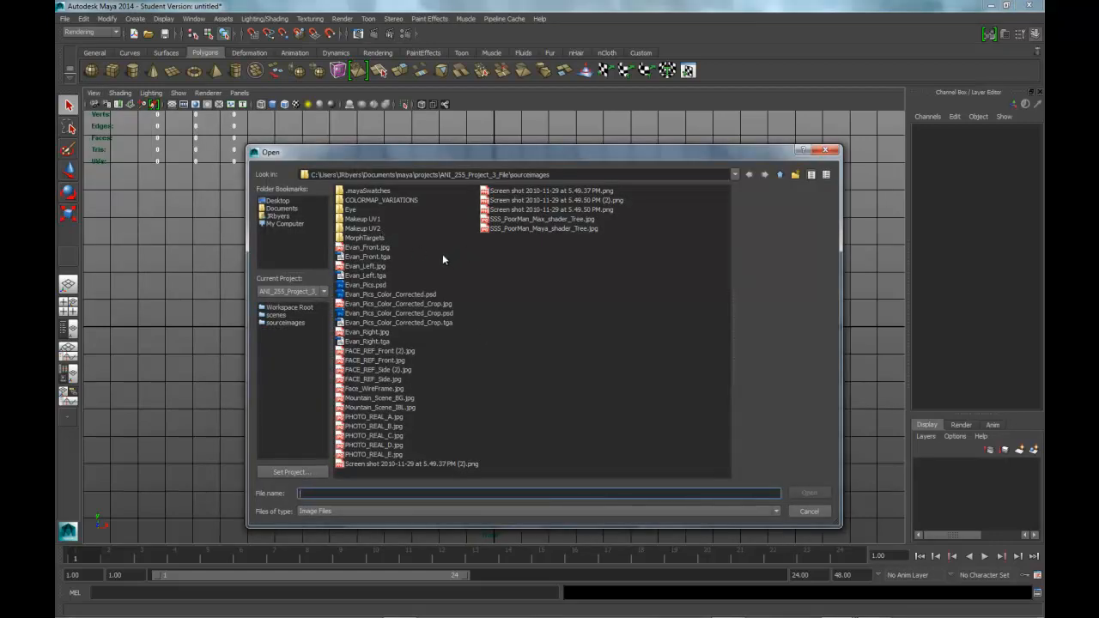
click(398, 359)
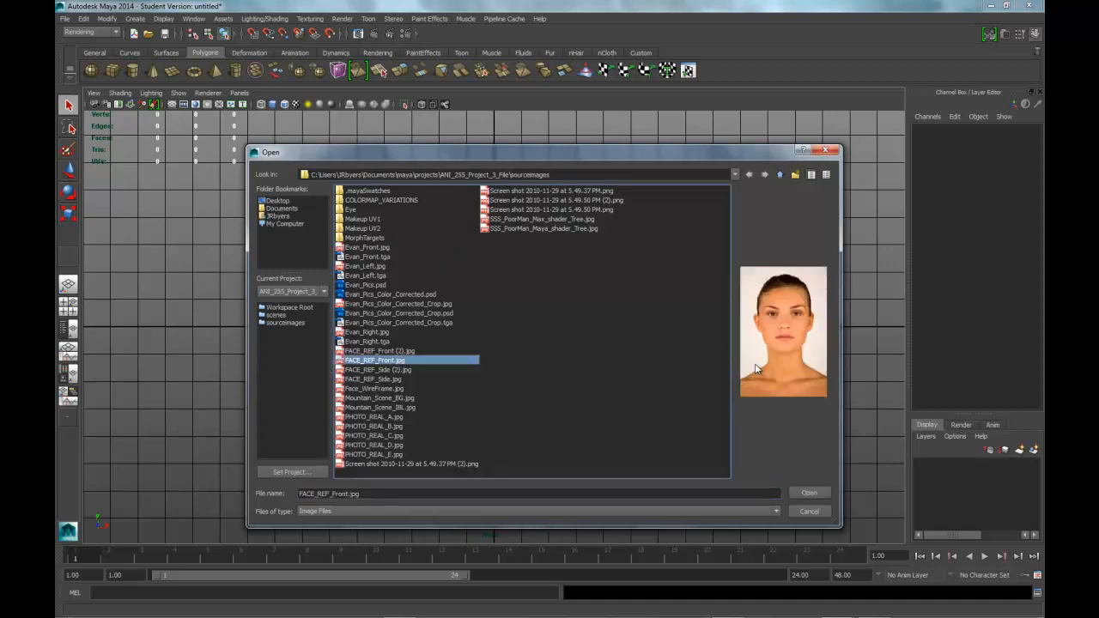
click(799, 494)
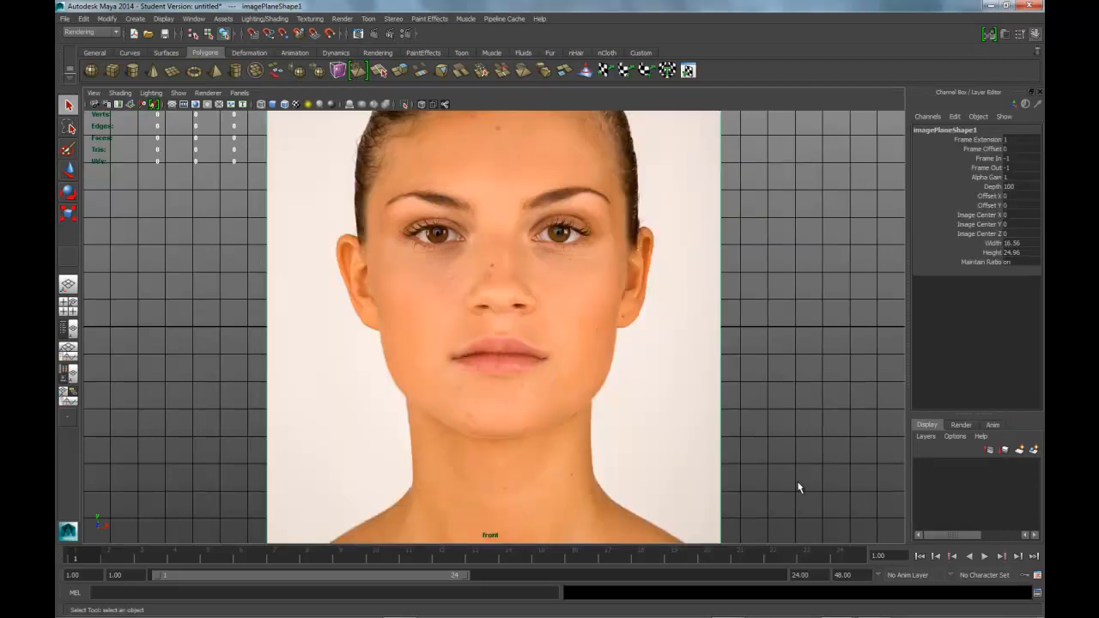
scroll(790, 415, down, 5)
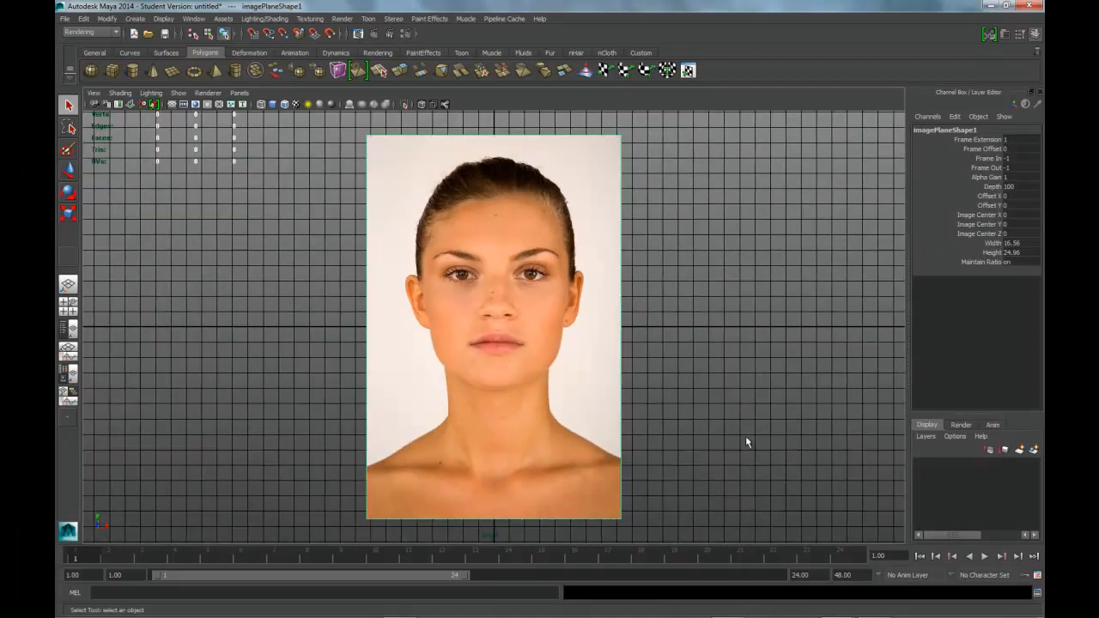
- In the side view, import FACE_REF_Side.jpg as an image plane
key(space)
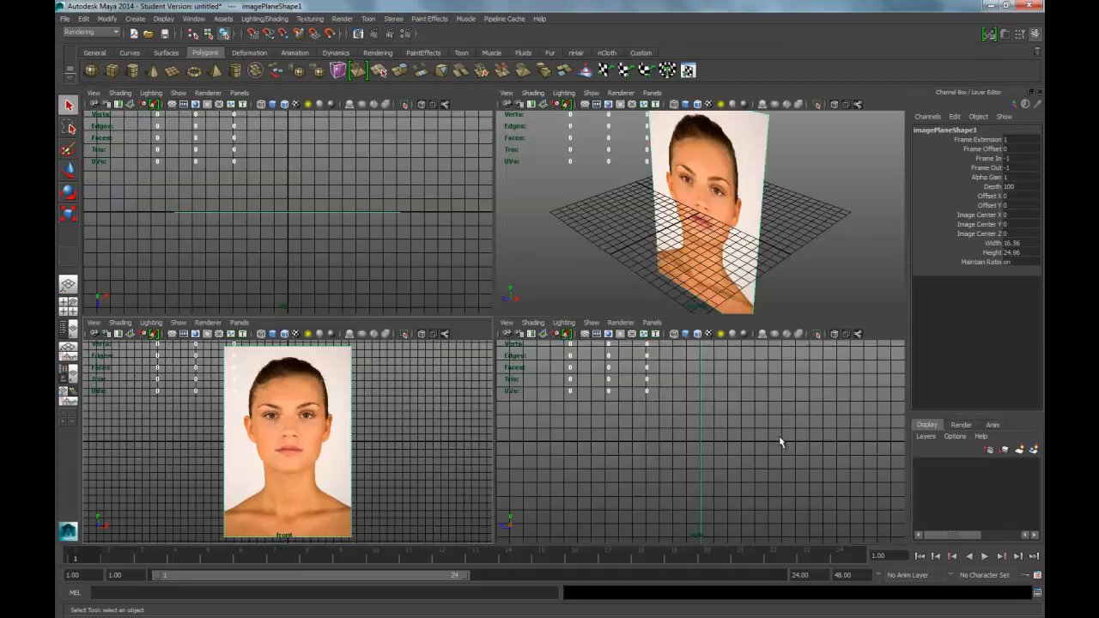
key(space)
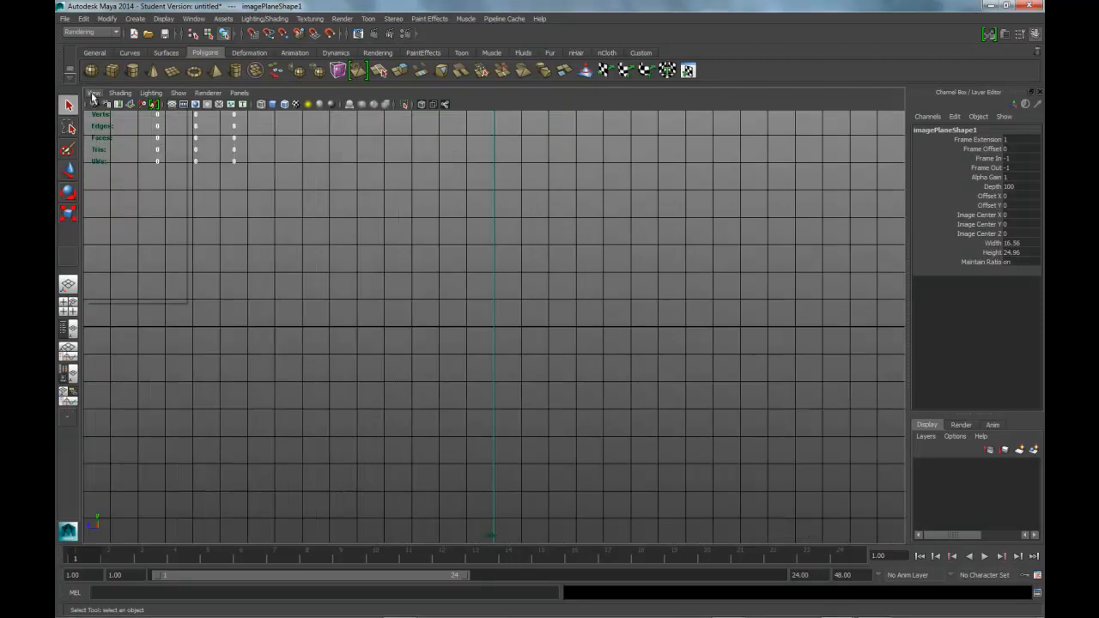
click(93, 92)
mouse_move(215, 285)
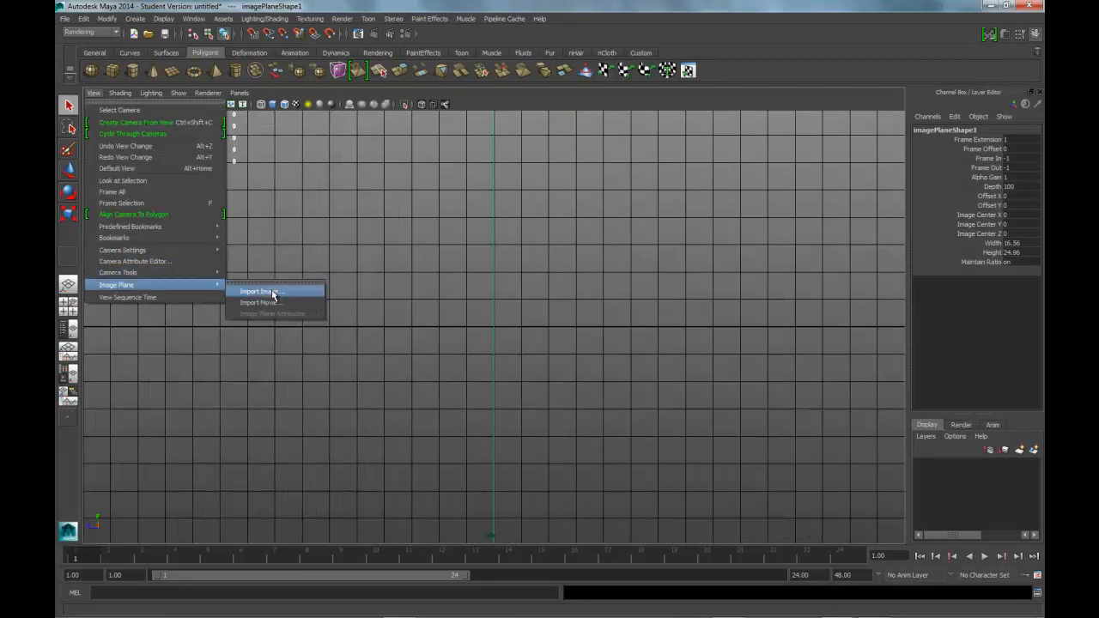
click(268, 290)
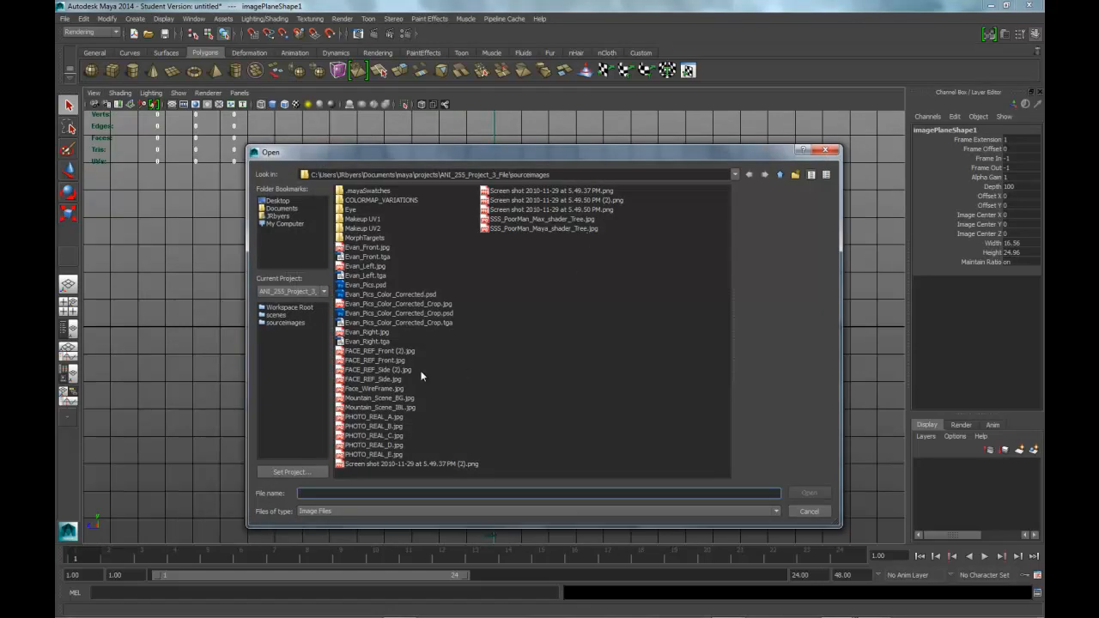
click(392, 378)
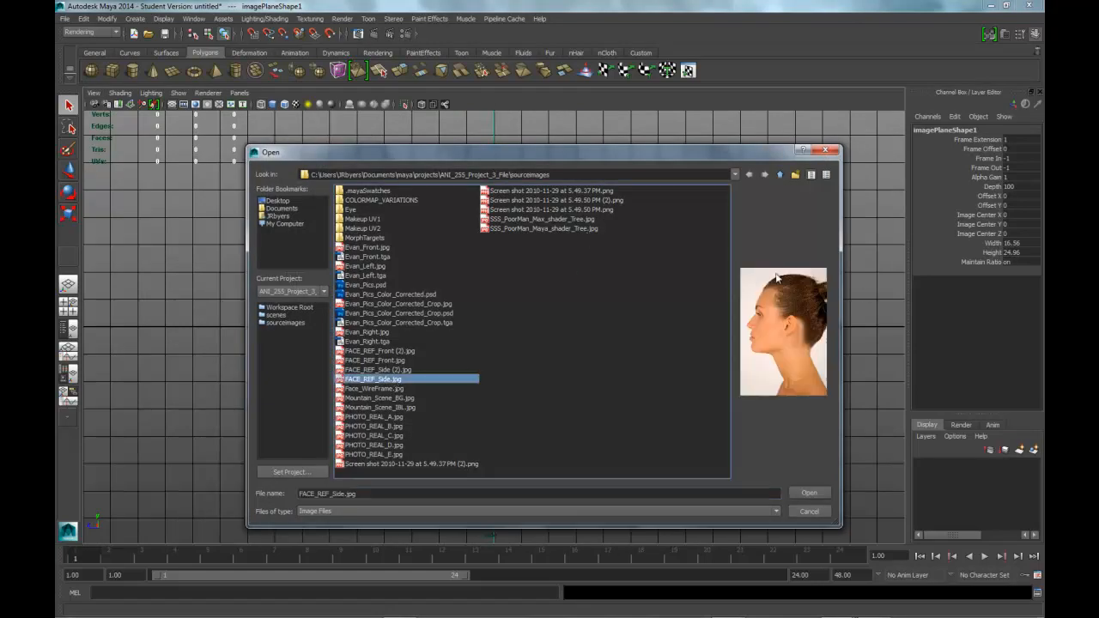
click(805, 494)
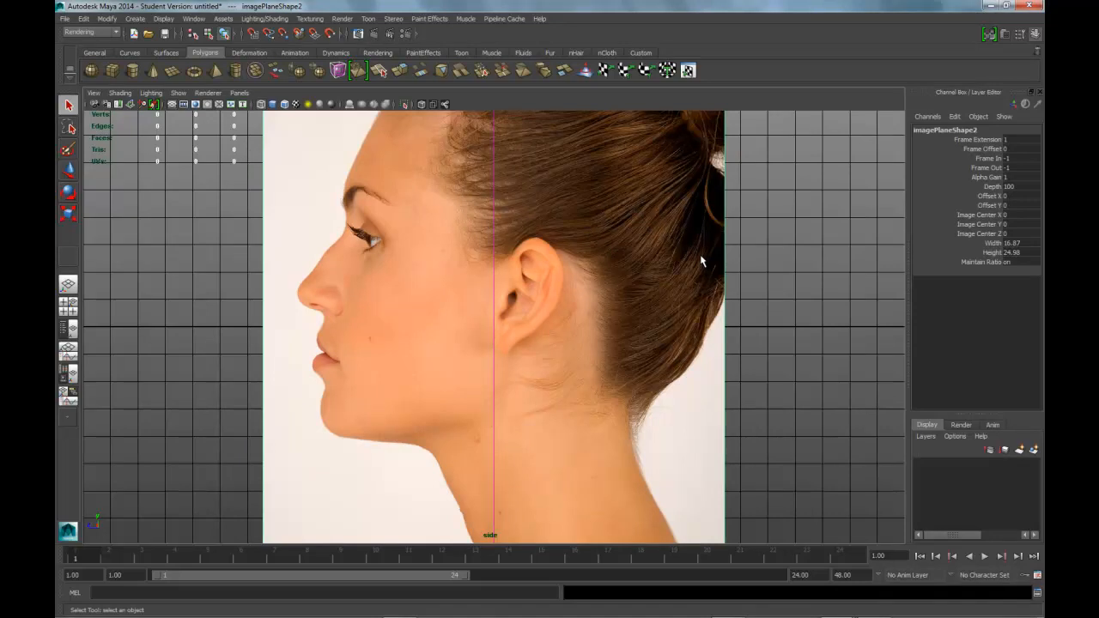
scroll(700, 261, down, 4)
scroll(698, 251, down, 2)
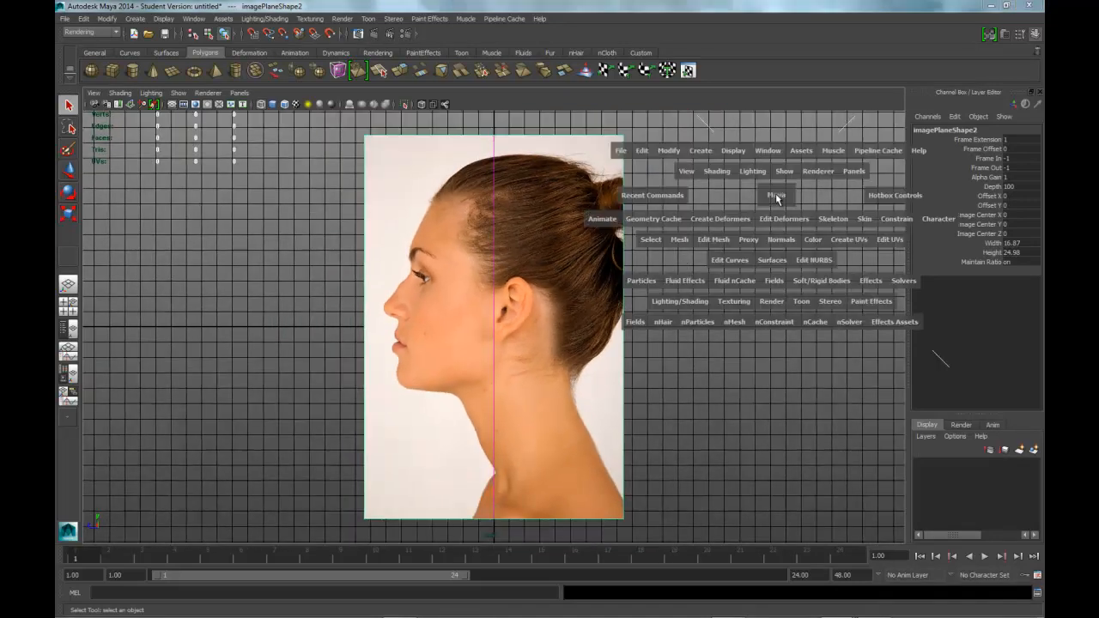
- Examine how the front and side image planes intersect in the perspective view, looking from several angles
key(space)
key(space)
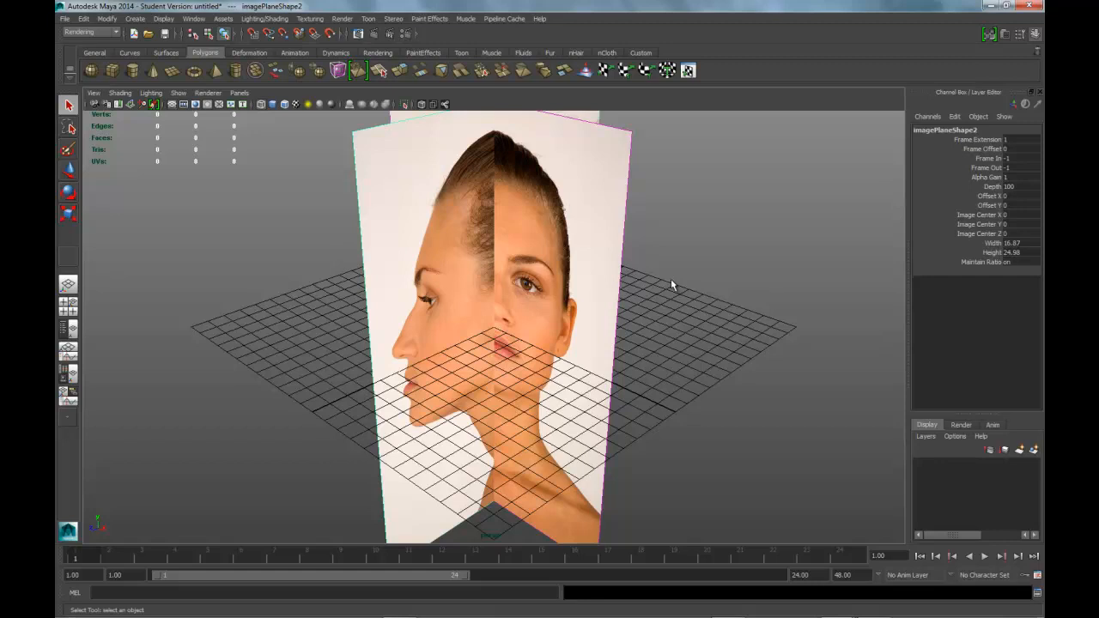
alt+drag(663, 289, 765, 263)
scroll(706, 285, down, 4)
scroll(723, 298, up, 4)
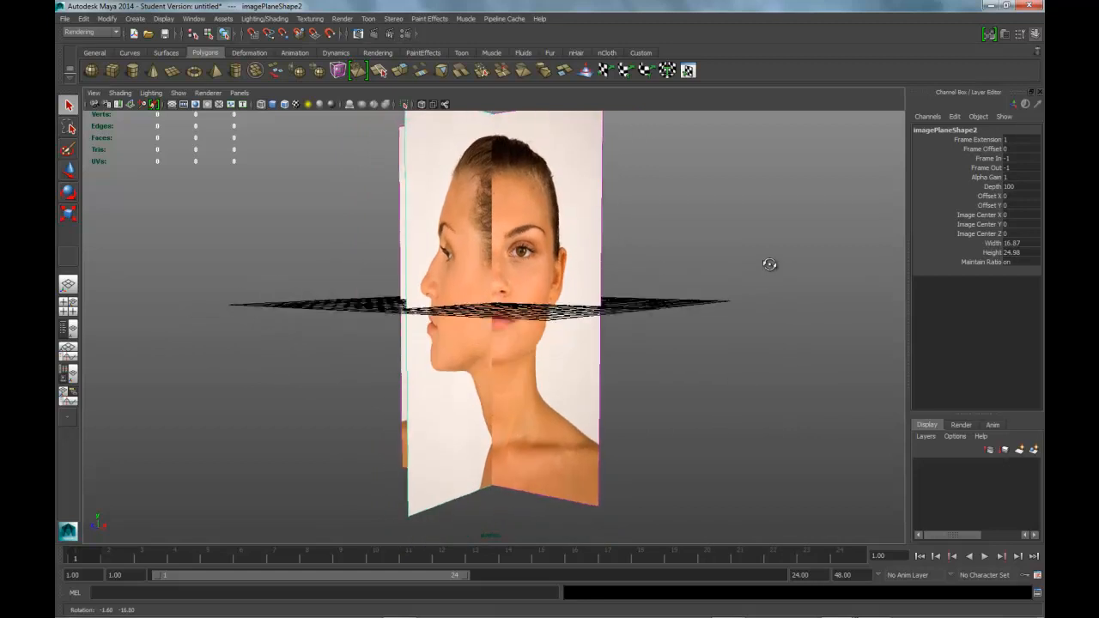
alt+drag(694, 336, 615, 214)
- Try shifting the front image plane along Z and sideways along X, and undo the last moves
click(574, 148)
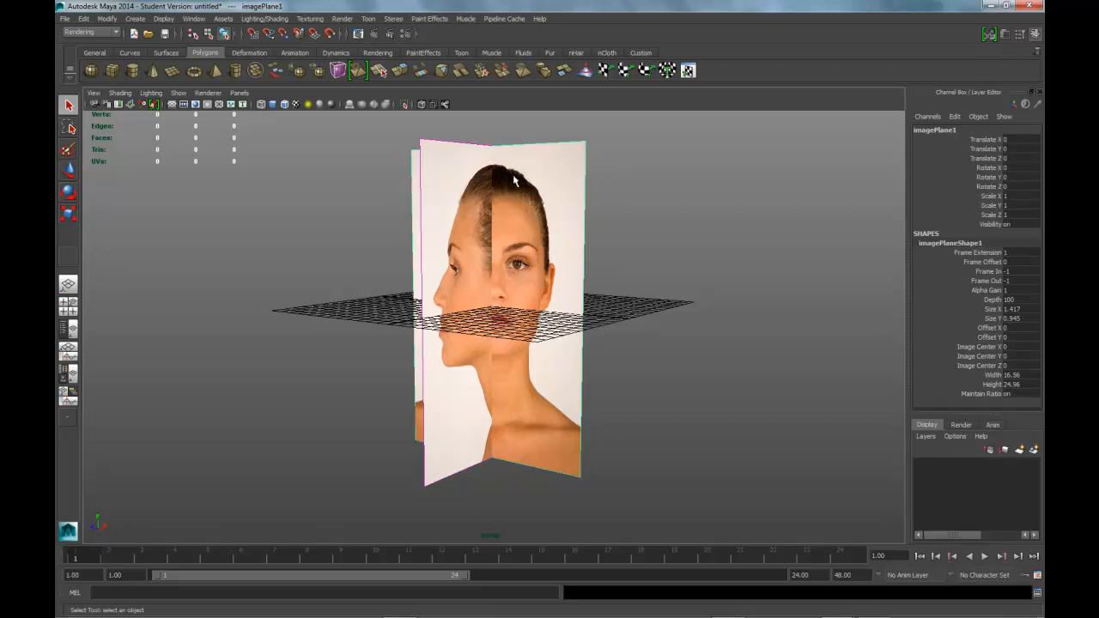
key(w)
click(445, 316)
drag(445, 316, 429, 301)
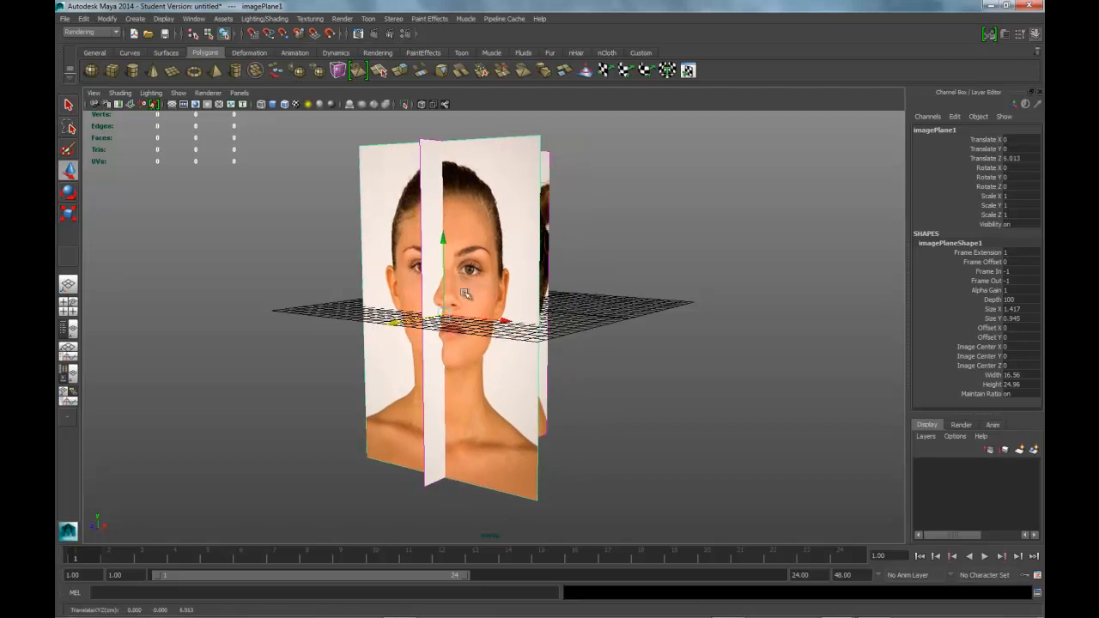
scroll(462, 295, up, 6)
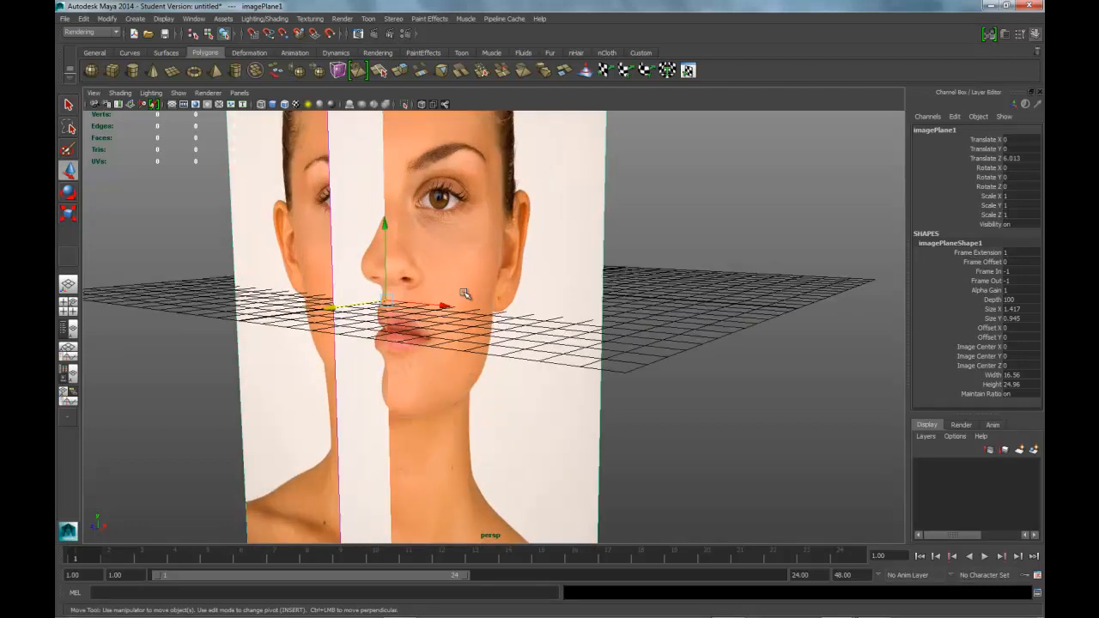
mouse_move(355, 309)
mouse_down()
mouse_move(339, 311)
mouse_move(351, 304)
mouse_up()
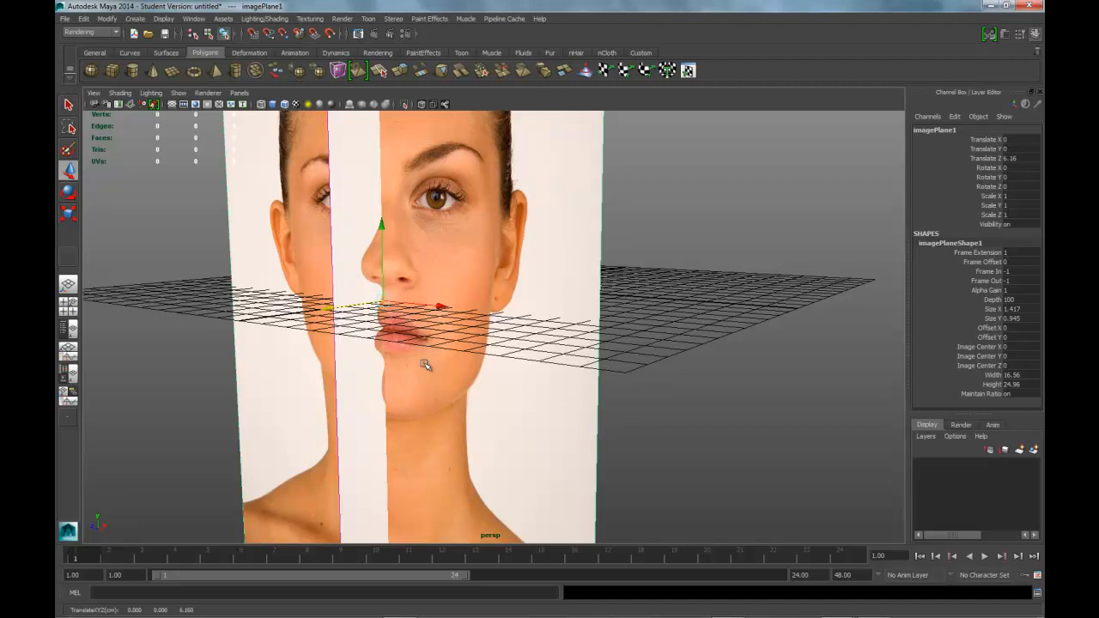
drag(331, 309, 364, 305)
drag(476, 302, 442, 309)
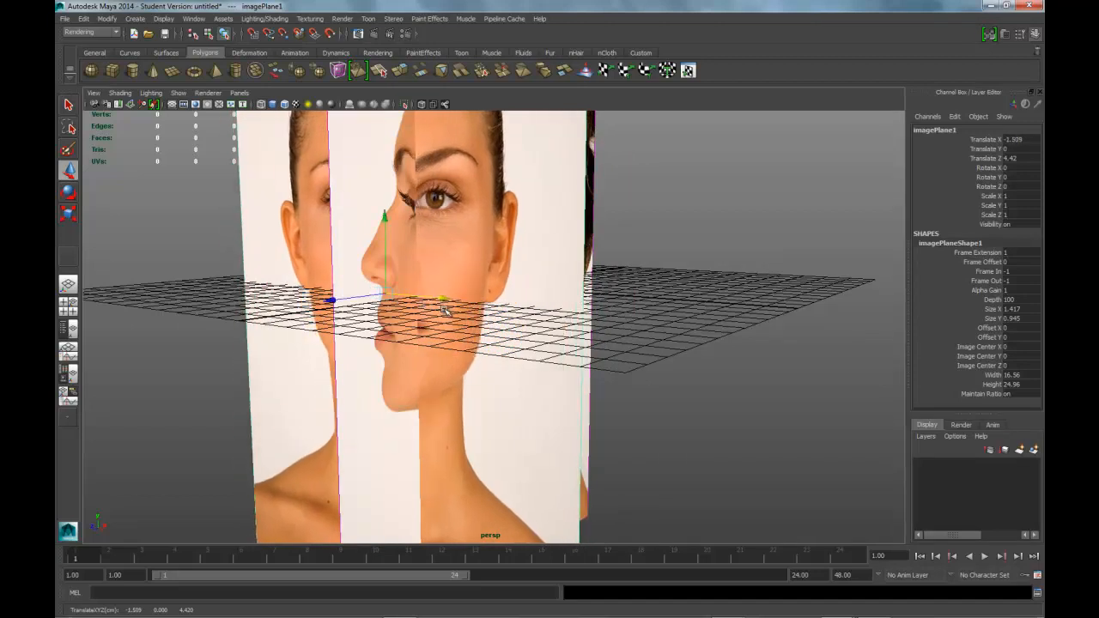
key(ctrl+z)
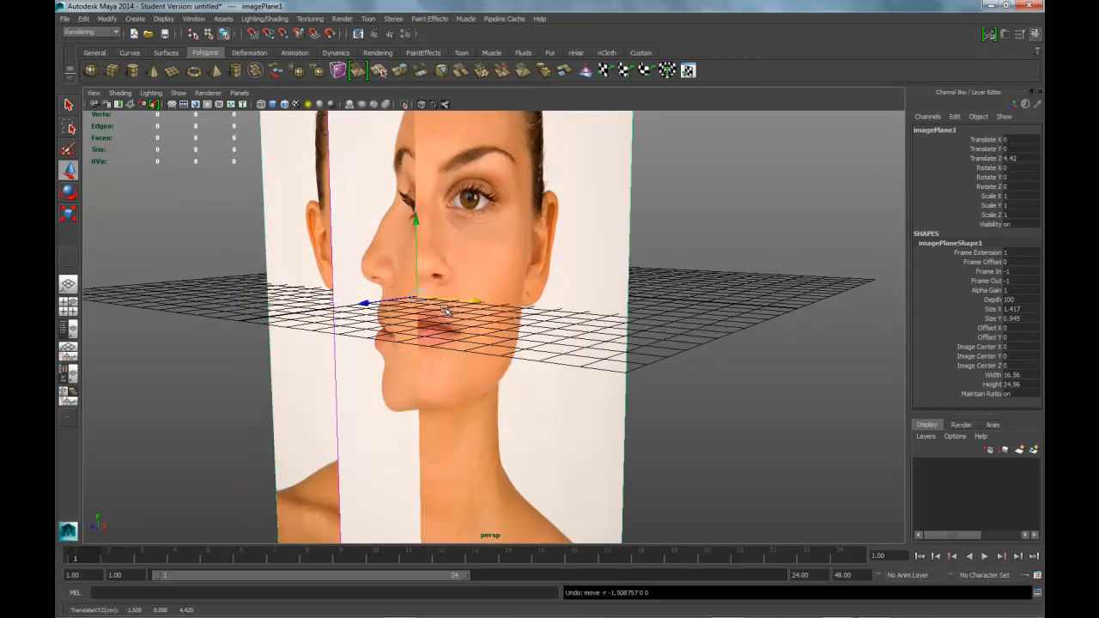
key(ctrl+z)
- Move the front image plane back along Z behind the grid, to a Translate Z of about -12.34
scroll(560, 295, down, 5)
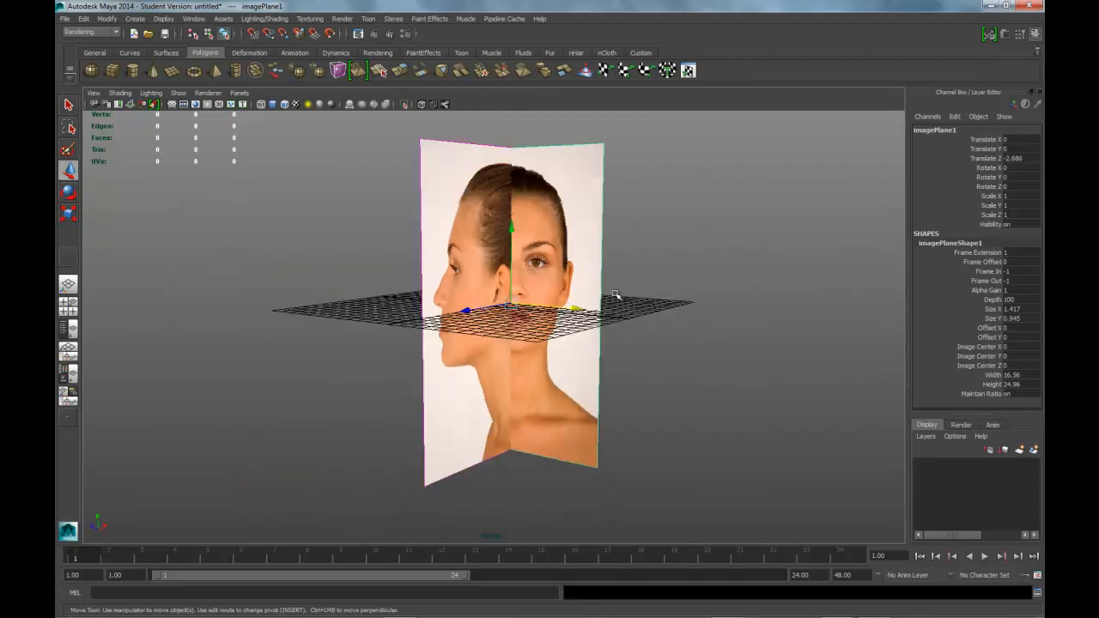
mouse_move(615, 295)
alt+mouse_down()
mouse_move(584, 296)
mouse_move(612, 297)
alt+mouse_up()
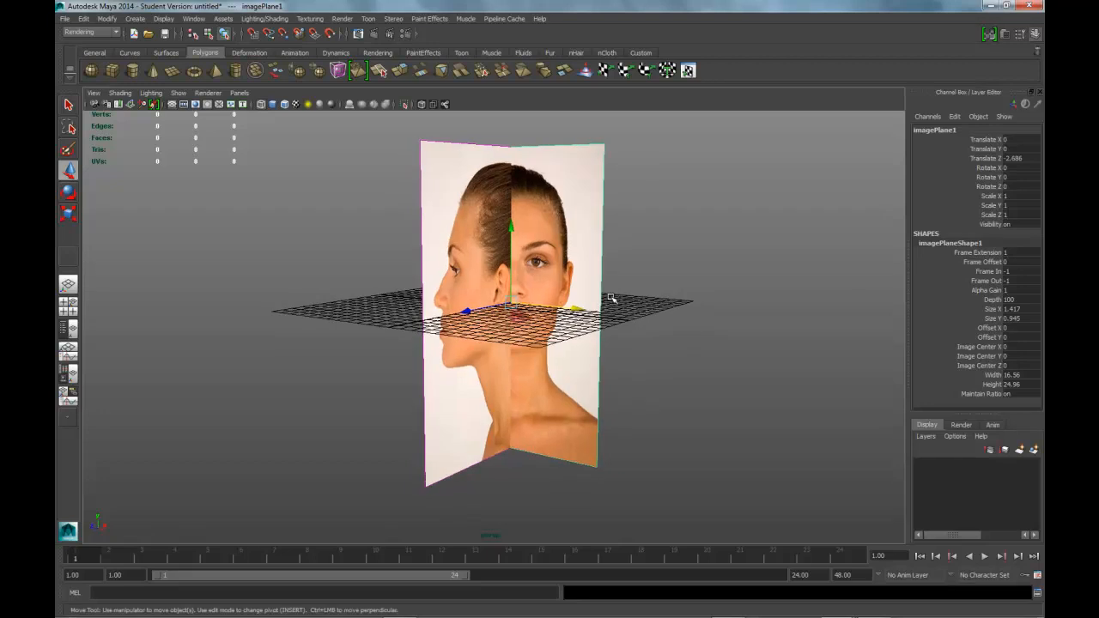
scroll(601, 297, up, 3)
drag(482, 300, 445, 315)
alt+drag(651, 304, 507, 334)
drag(435, 323, 567, 284)
- Move the side image plane outward along X to a Translate X of about -12.21
click(404, 239)
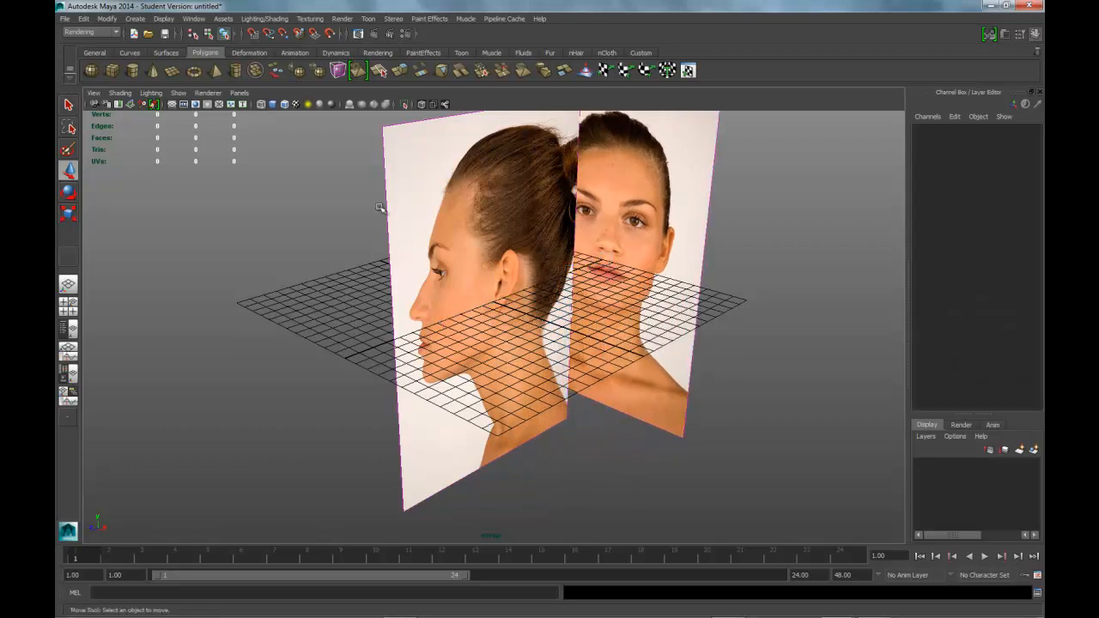
click(412, 227)
drag(552, 326, 423, 280)
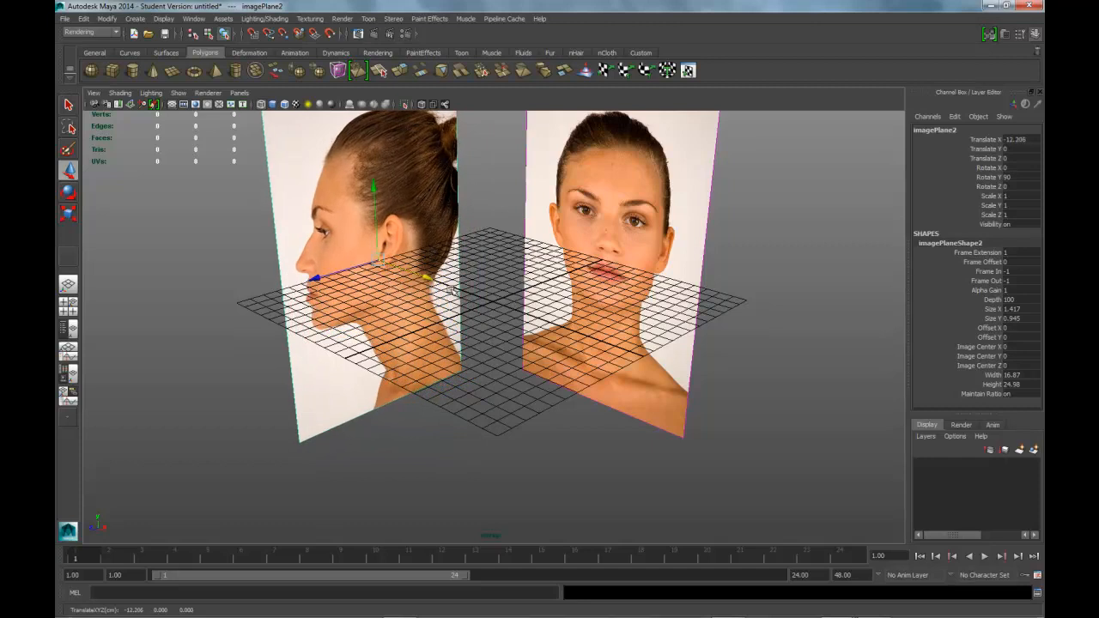
alt+drag(550, 309, 502, 245)
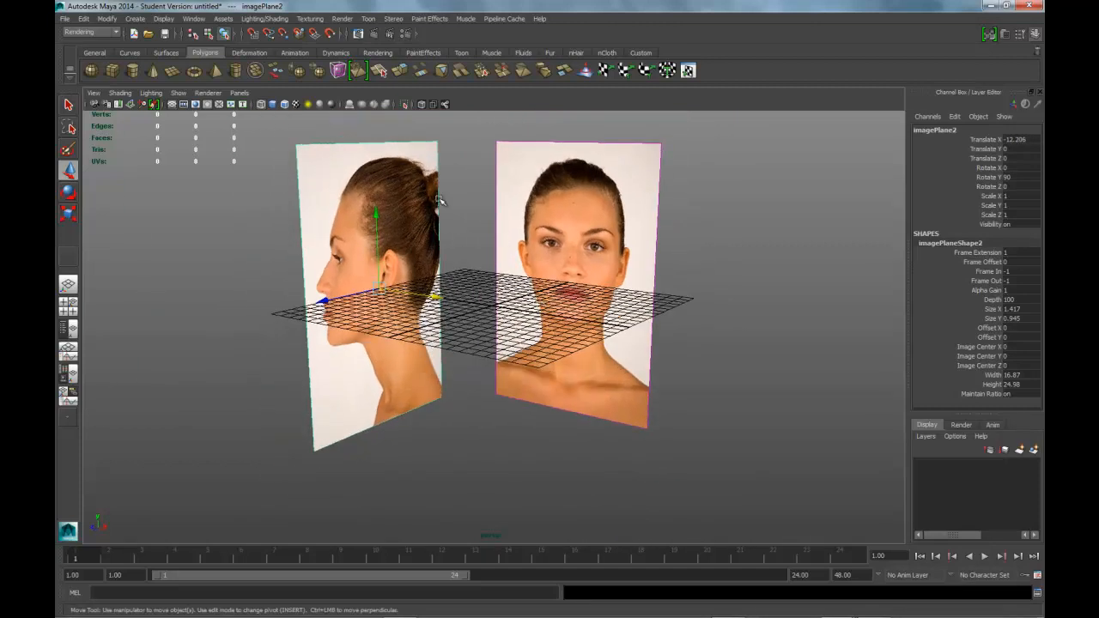
- Create a display layer from the selected side image plane and name it BG
drag(427, 127, 544, 206)
click(720, 251)
drag(383, 134, 584, 228)
click(1035, 450)
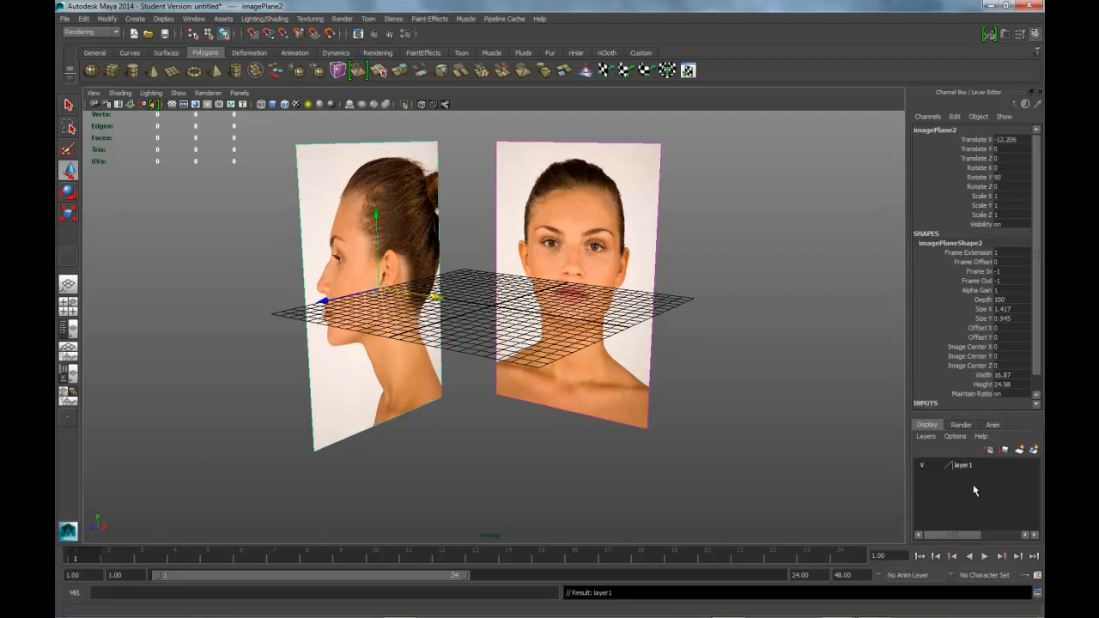
double_click(973, 469)
drag(462, 234, 409, 232)
text(BG)
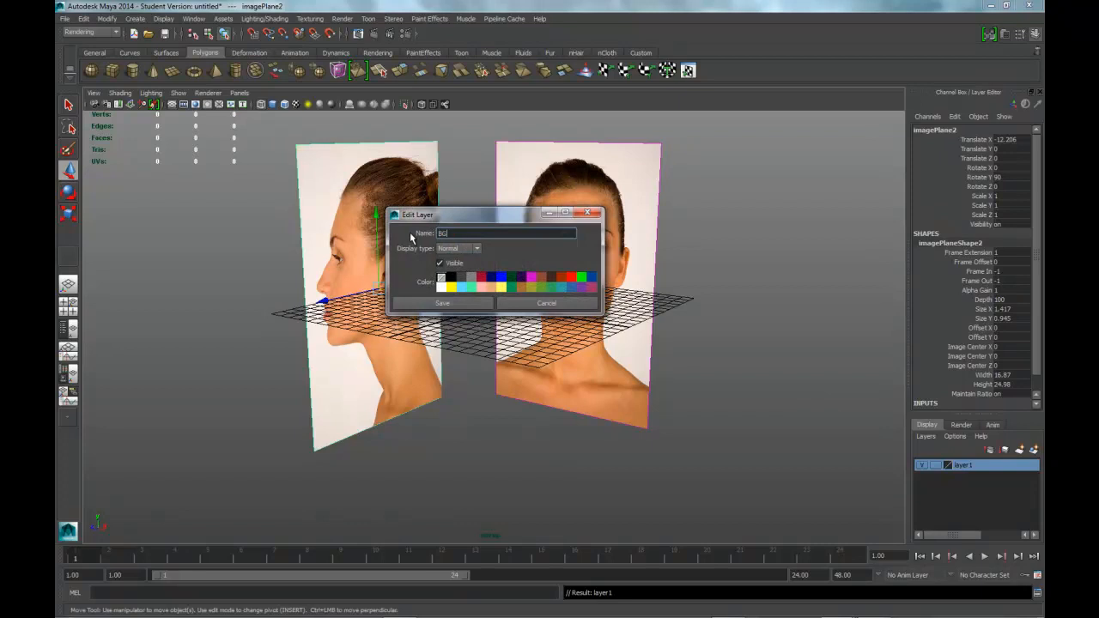
click(445, 304)
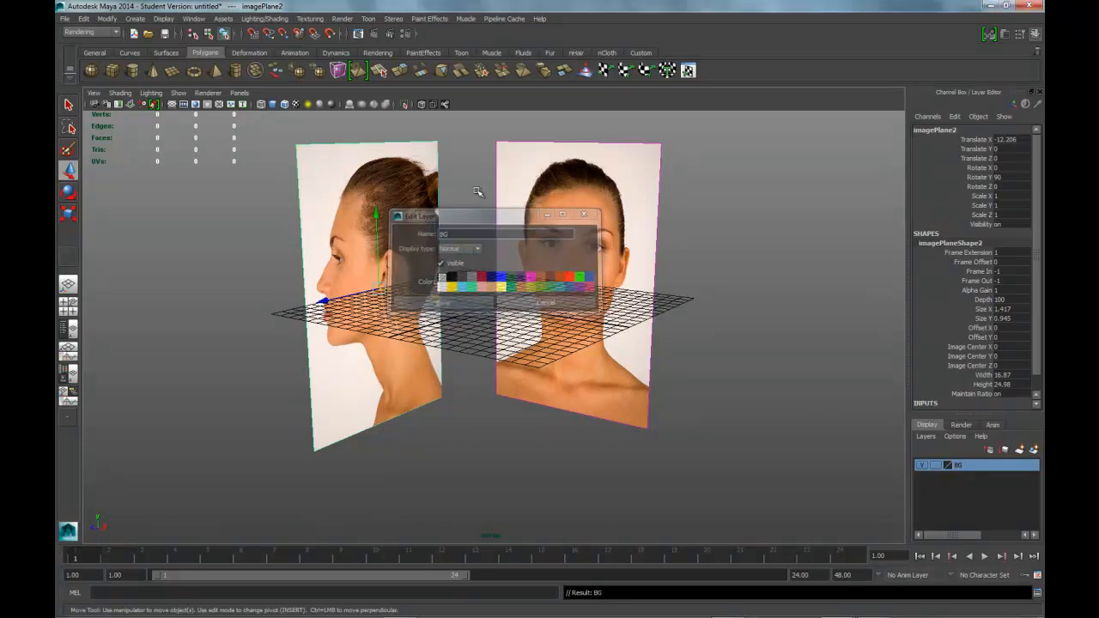
- Add the front image plane to the BG display layer
click(567, 153)
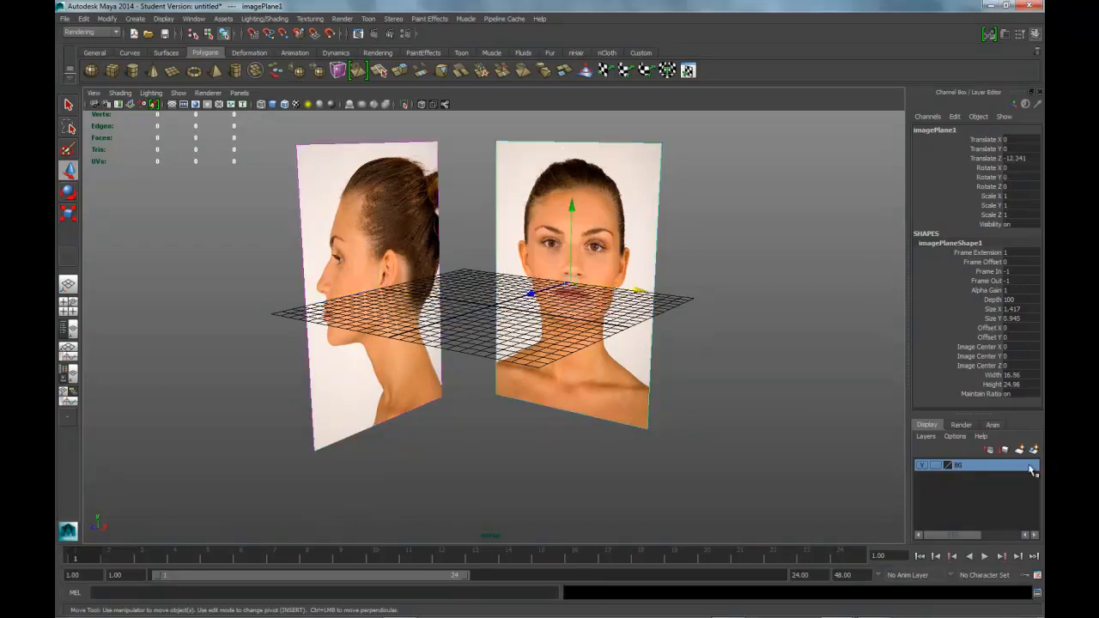
right_click(982, 466)
click(969, 484)
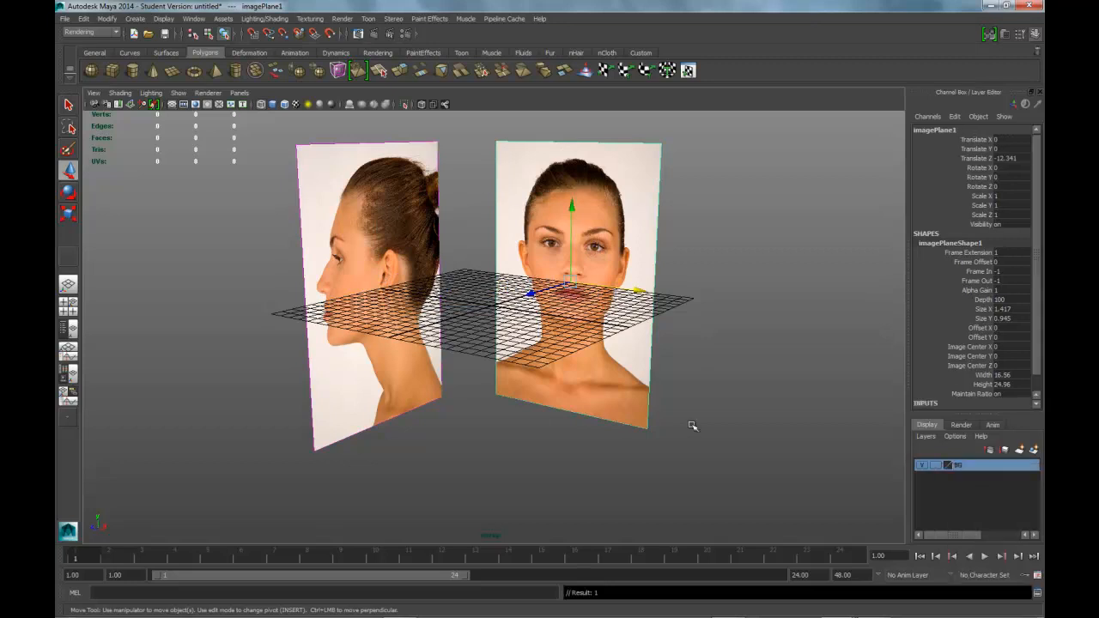
- Set the BG display layer to Reference so the two image planes cannot be selected, and test this on the side image
click(926, 465)
click(926, 465)
click(935, 466)
click(937, 466)
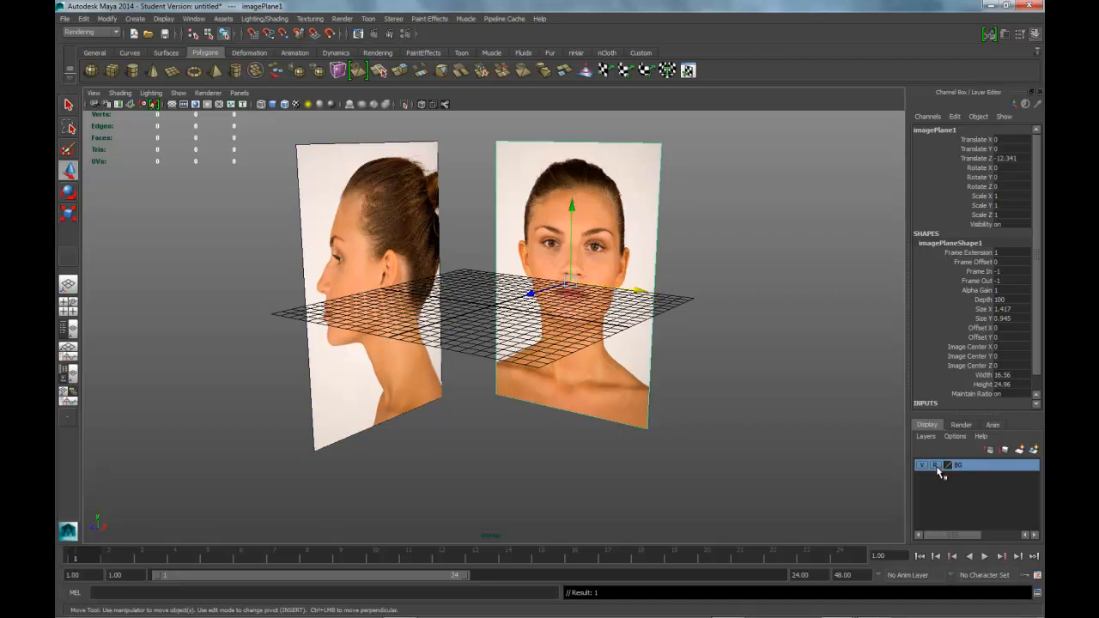
click(397, 159)
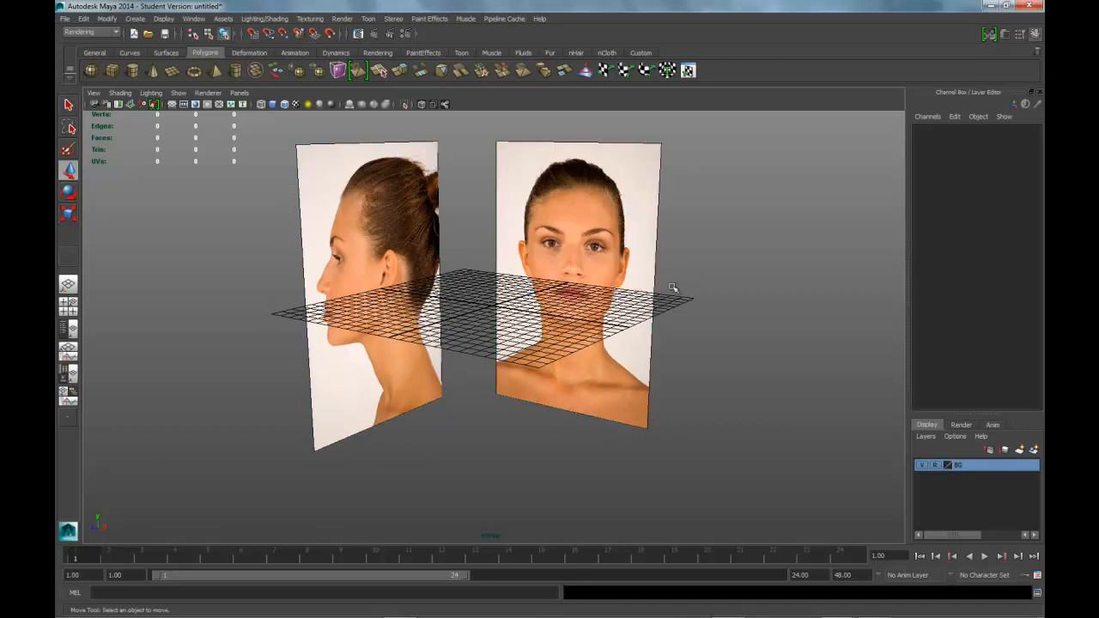
alt+drag(636, 336, 683, 352)
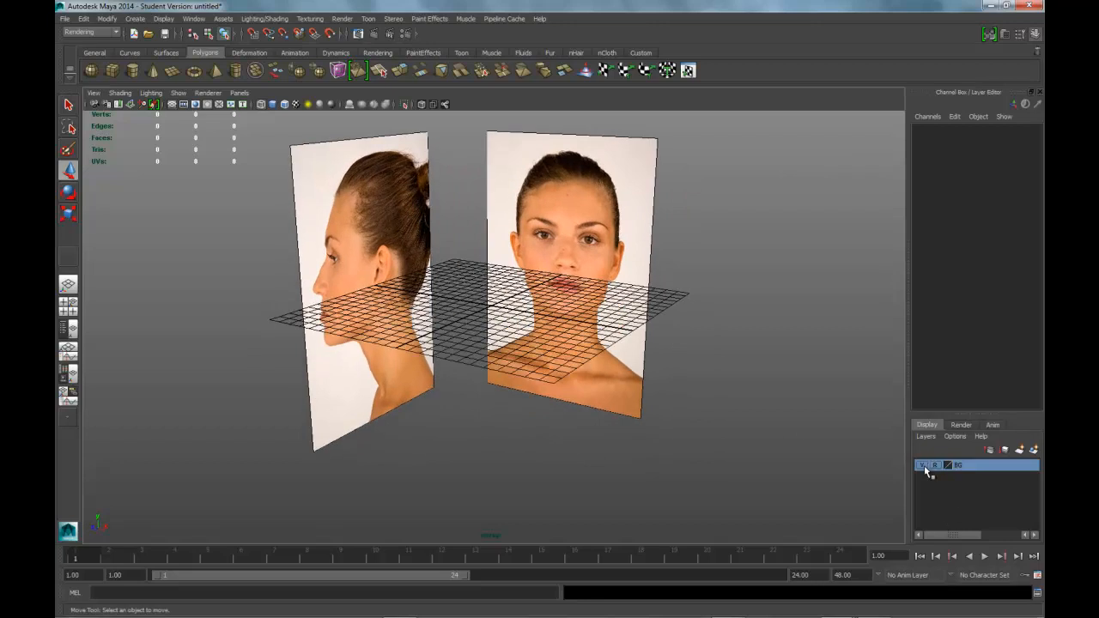
- Test the BG layer's visibility by hiding the image planes and showing them again
click(923, 465)
click(924, 465)
alt+drag(603, 340, 581, 331)
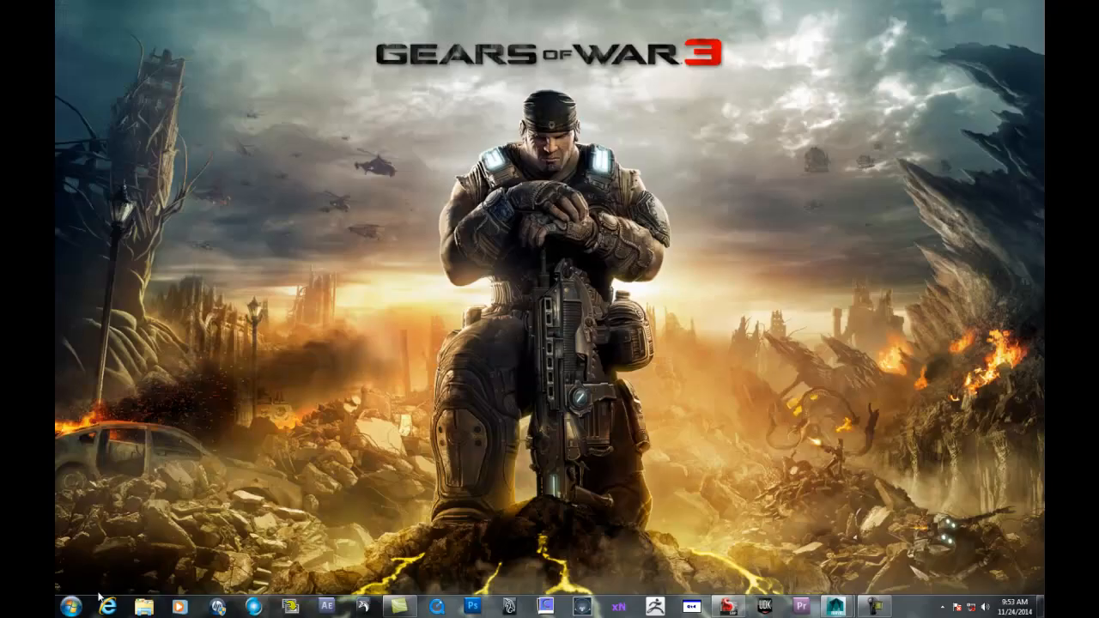
- Switch to Windows Explorer, inspect Face_WireFrame and its dimensions in the ANI_255_Project_3_File sourceimages folder, close it and return to Maya
click(71, 608)
click(323, 317)
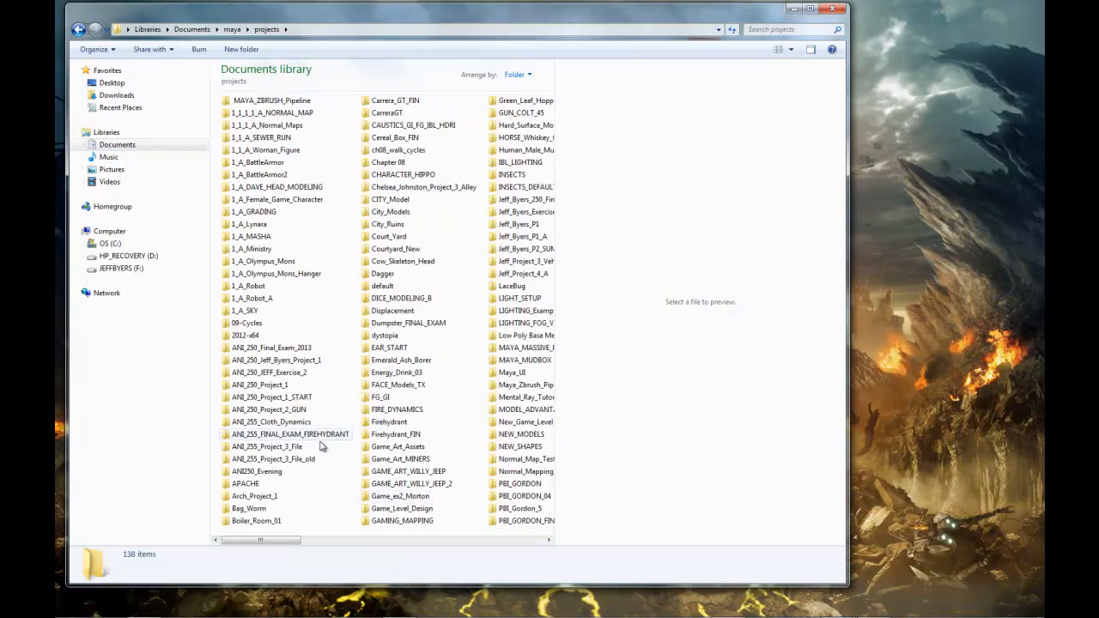
double_click(294, 447)
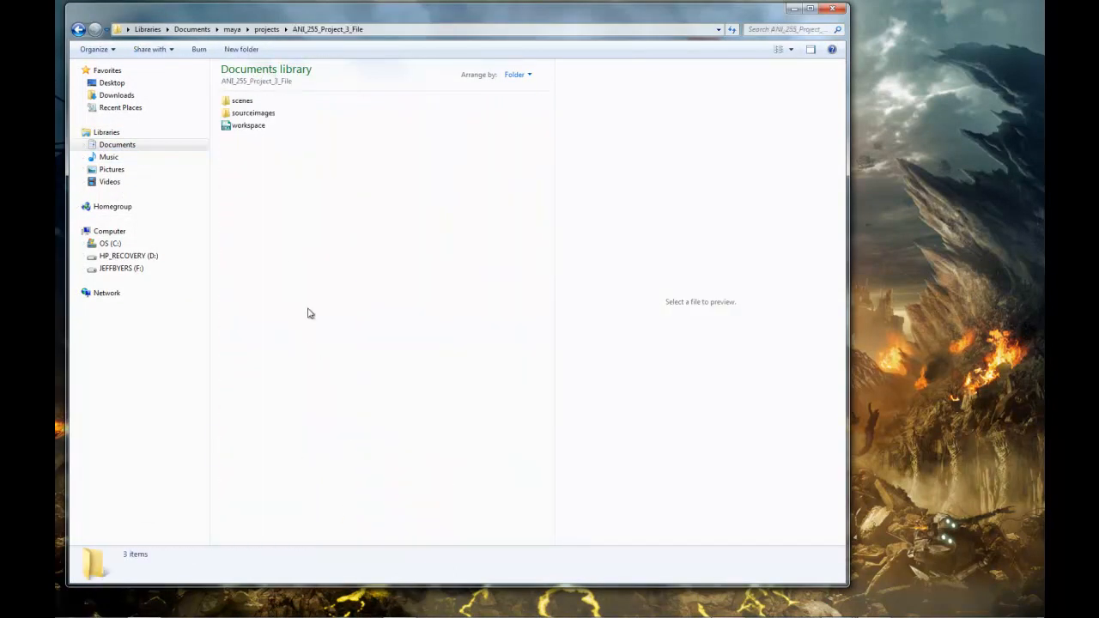
double_click(247, 113)
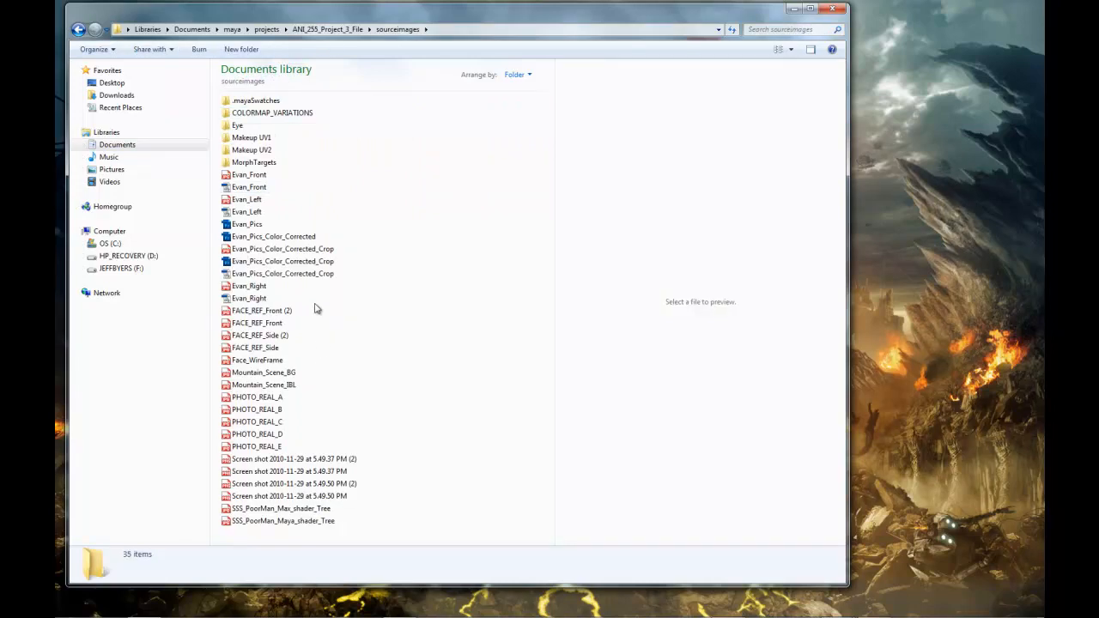
double_click(257, 360)
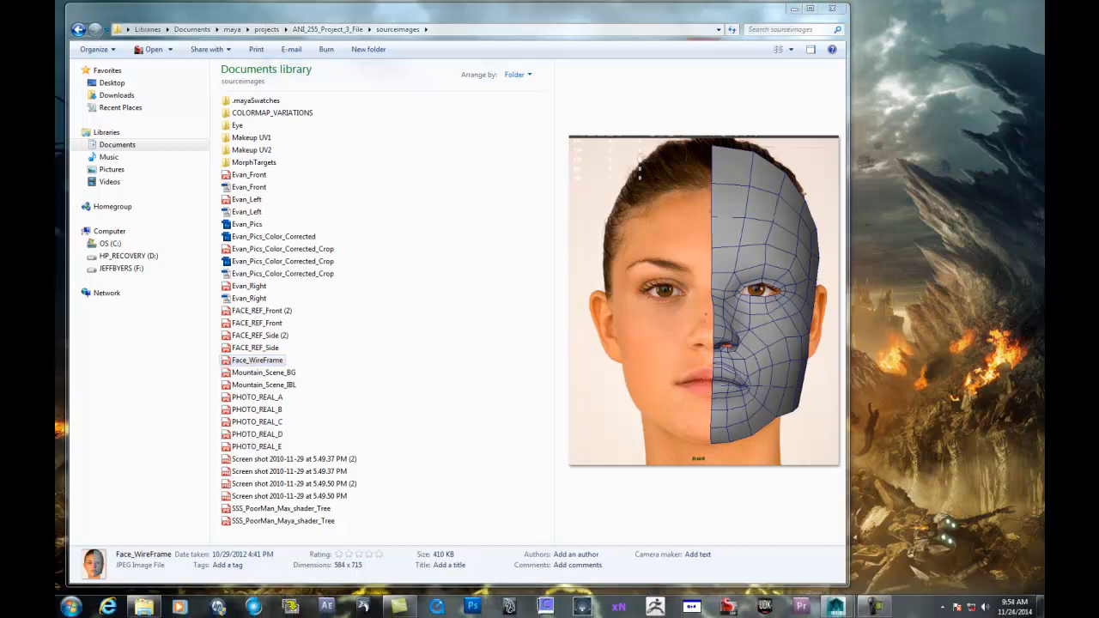
click(832, 9)
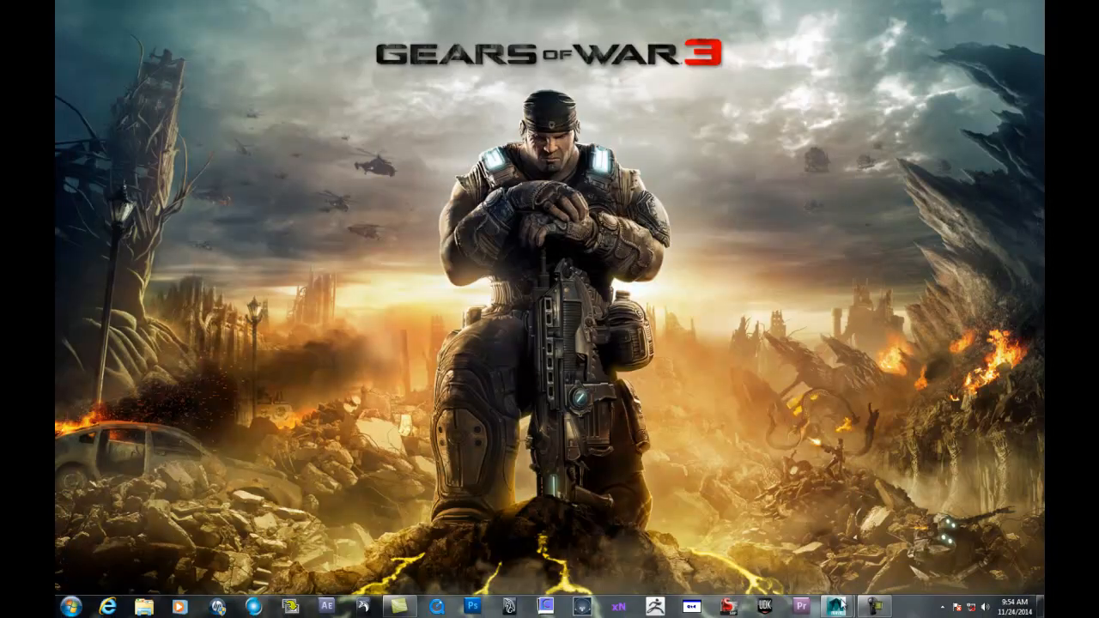
mouse_move(847, 607)
click(909, 548)
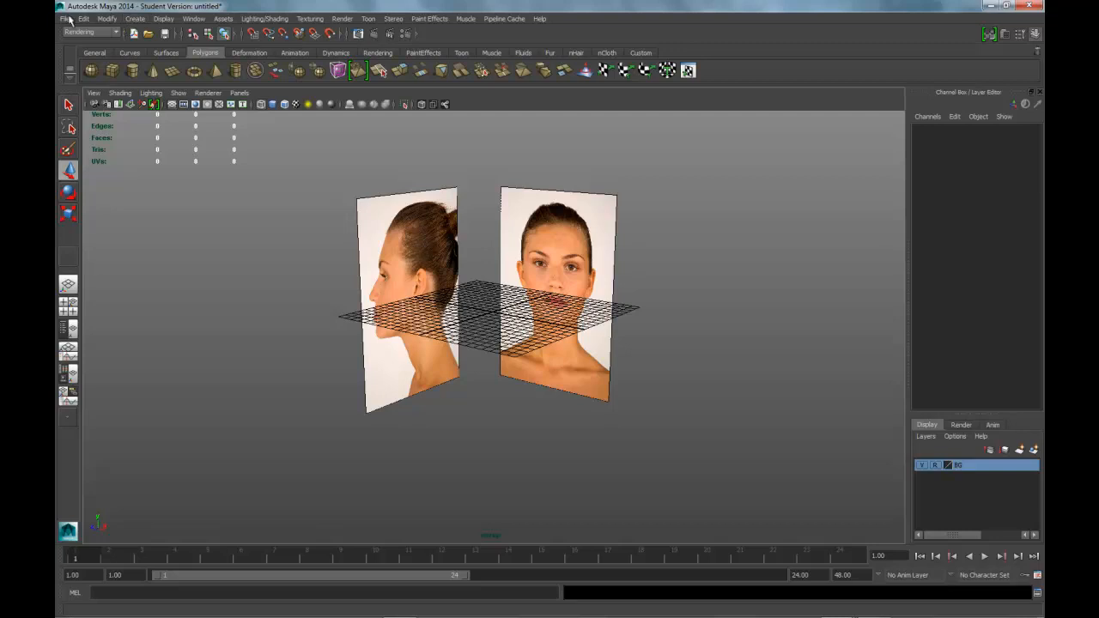
- Create an upright single-face polygon plane along the Z axis, 5.84 wide, with its height matching the proportions of the 584 x 715 wireframe image
click(141, 18)
mouse_move(146, 72)
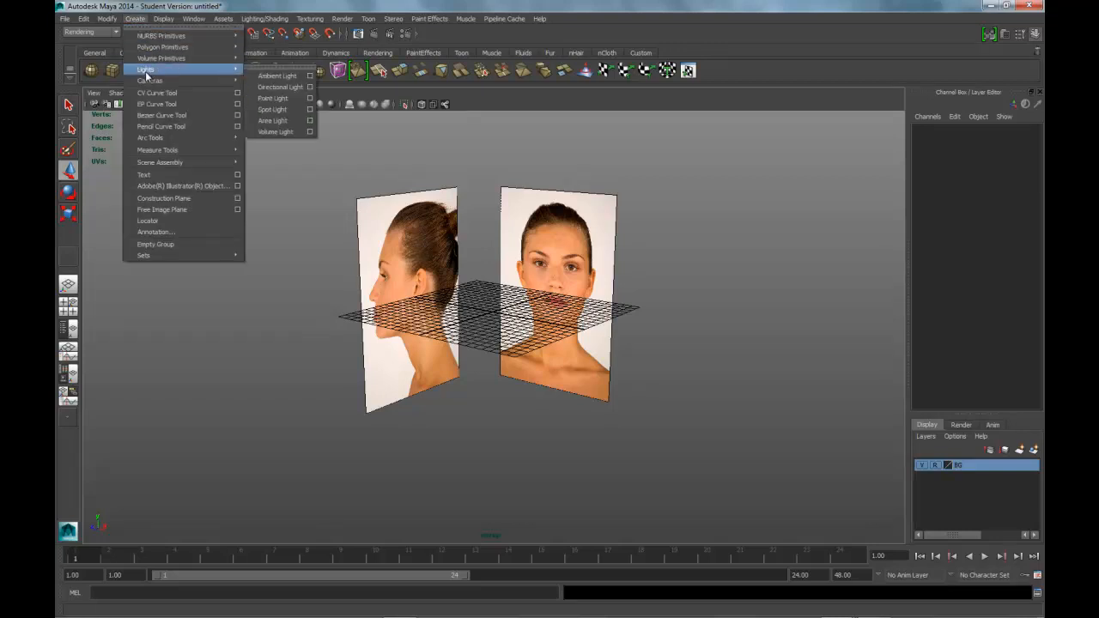
mouse_move(156, 49)
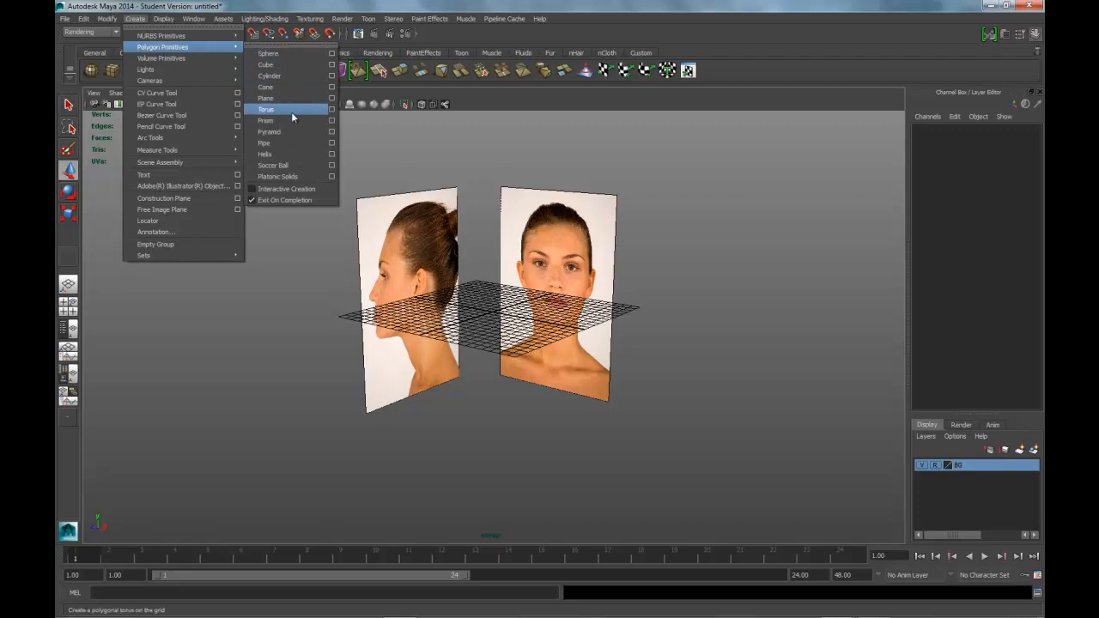
click(329, 98)
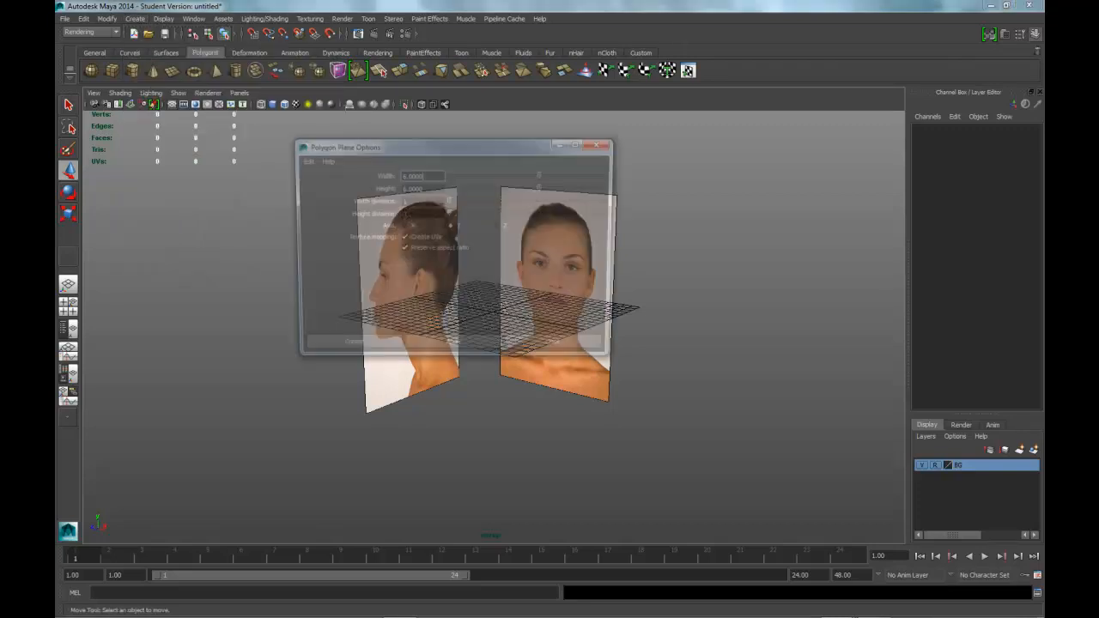
drag(436, 175, 374, 177)
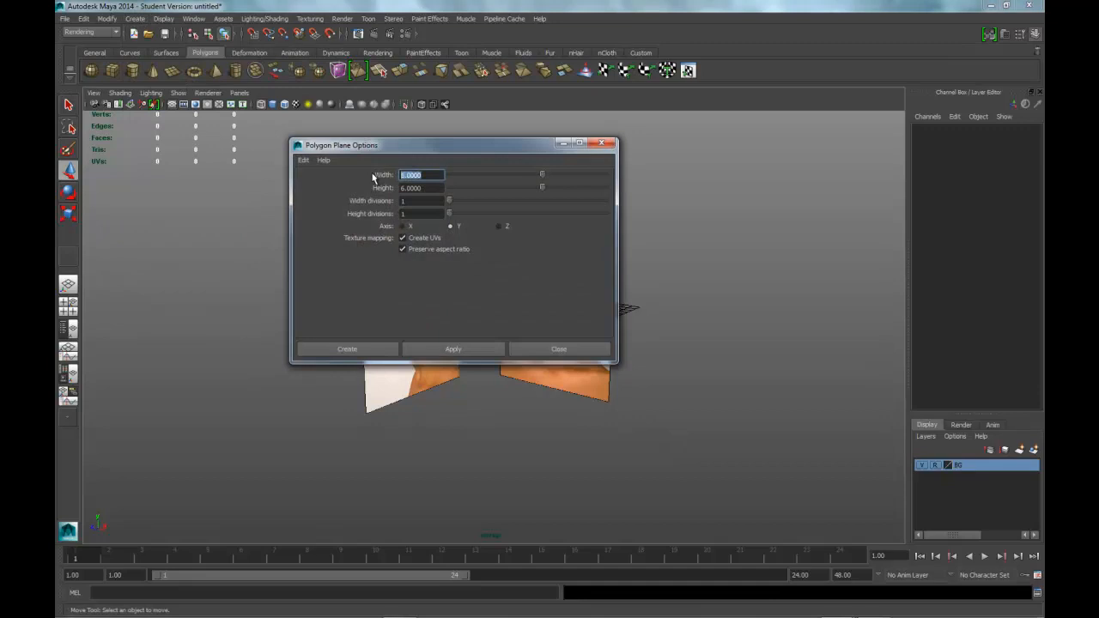
text(5.84)
drag(423, 188, 383, 191)
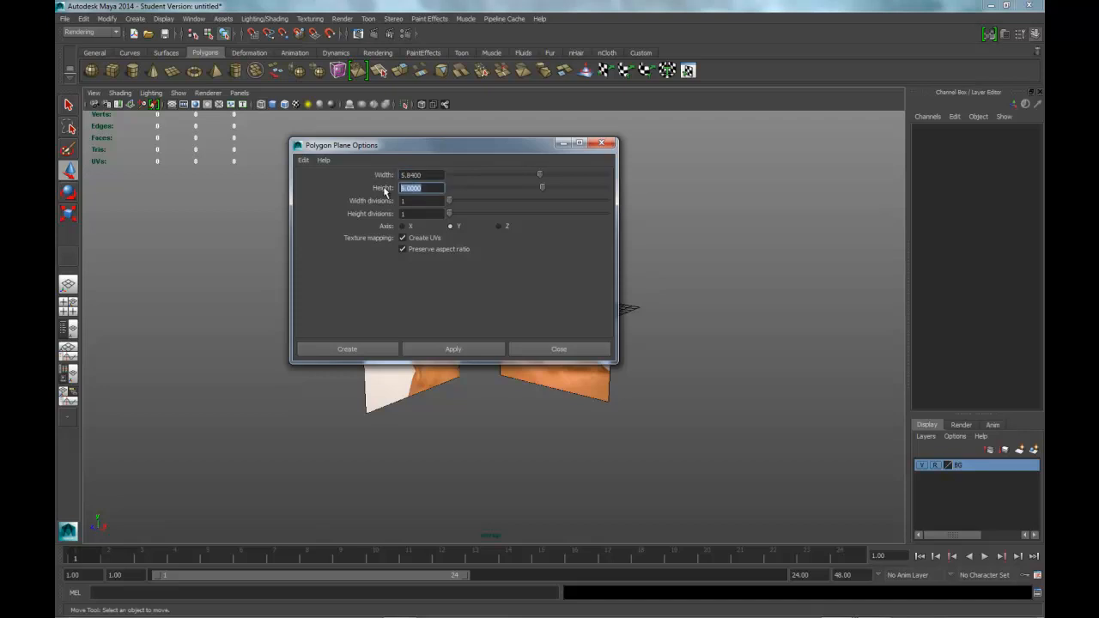
text(7)
drag(411, 202, 383, 217)
click(365, 350)
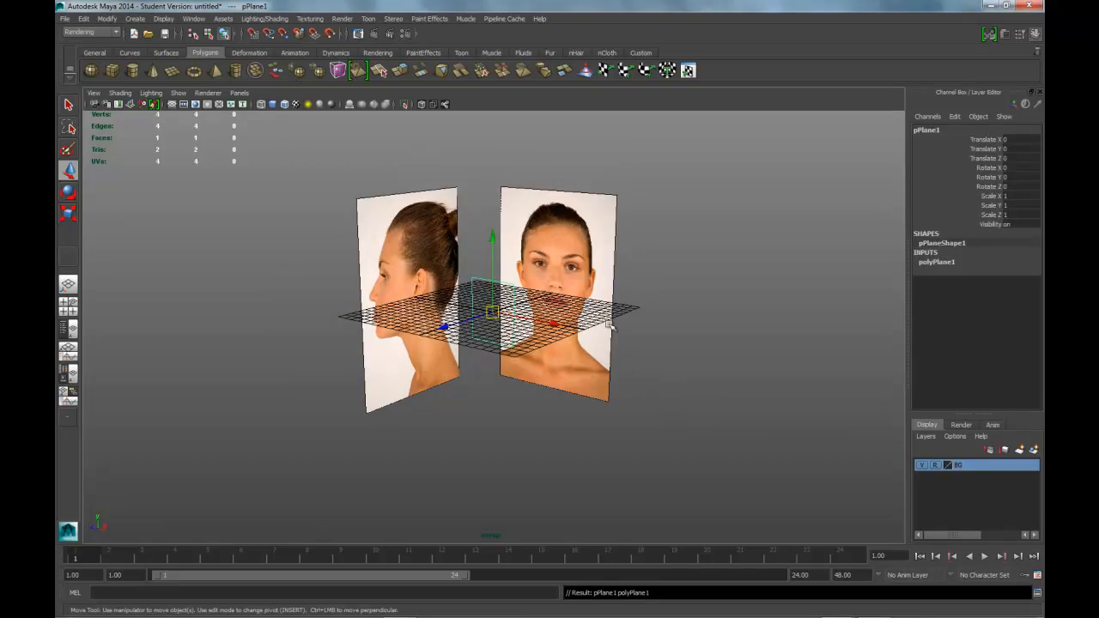
- Display the perspective view shaded with texture maps, keeping the new plane in sight
key(5)
scroll(627, 330, up, 4)
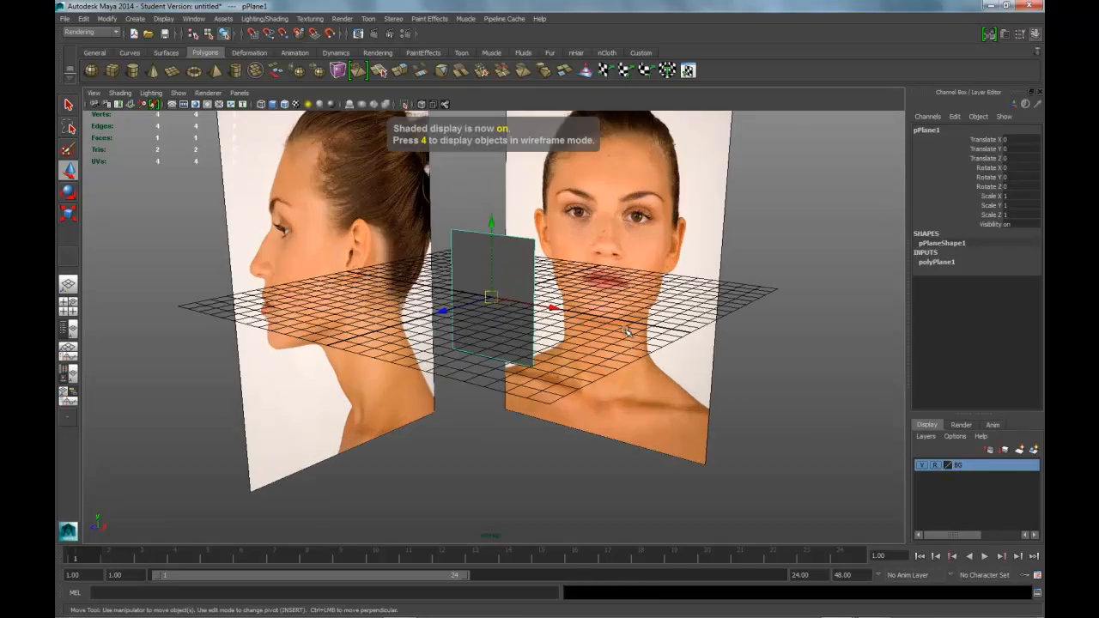
alt+drag(627, 330, 570, 389)
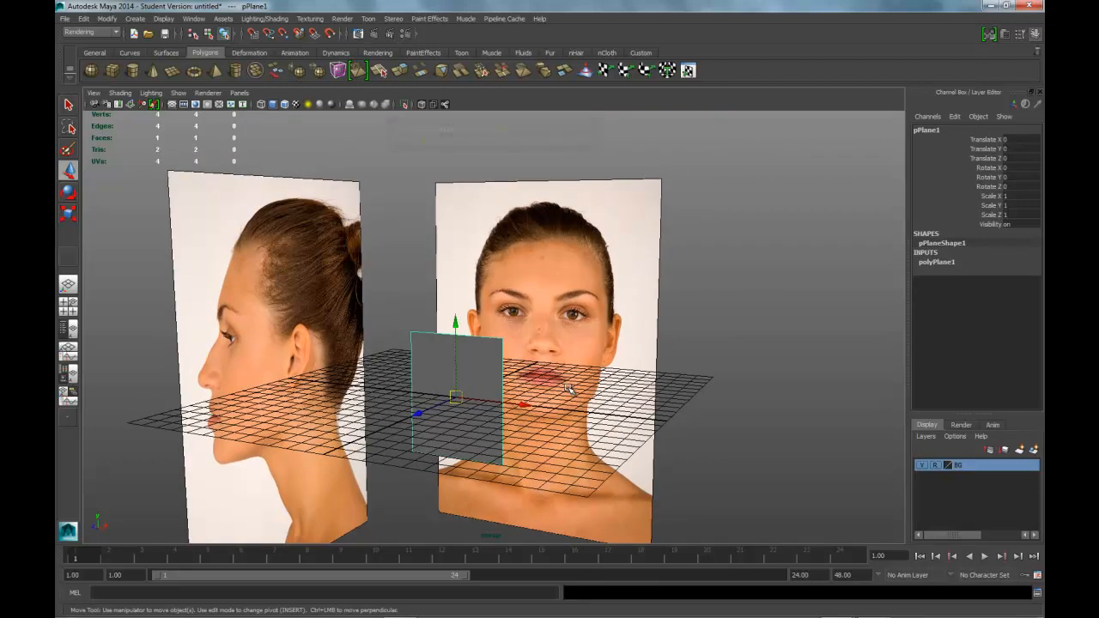
key(6)
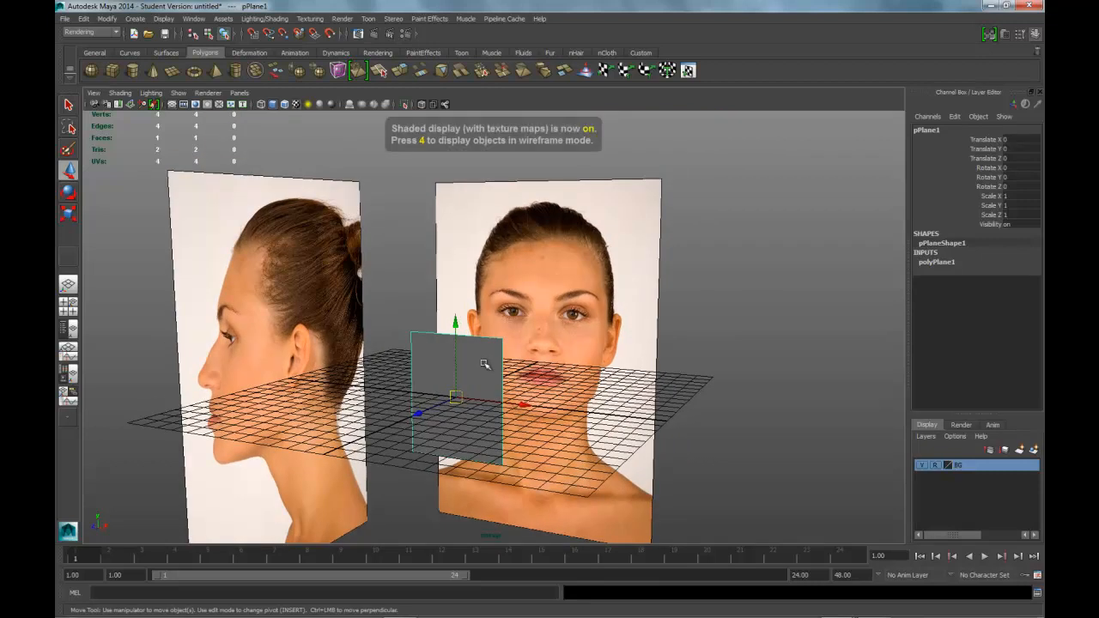
scroll(472, 354, up, 2)
- Assign a new Lambert material to the polygon plane and connect a File texture to its Color
right_drag(472, 357, 493, 573)
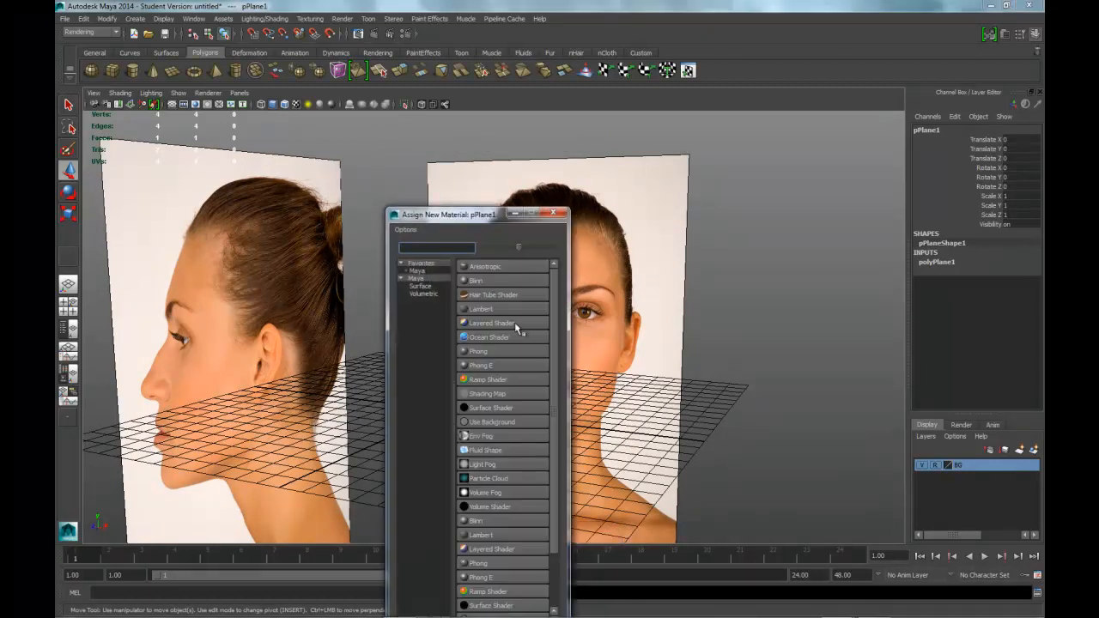
click(494, 310)
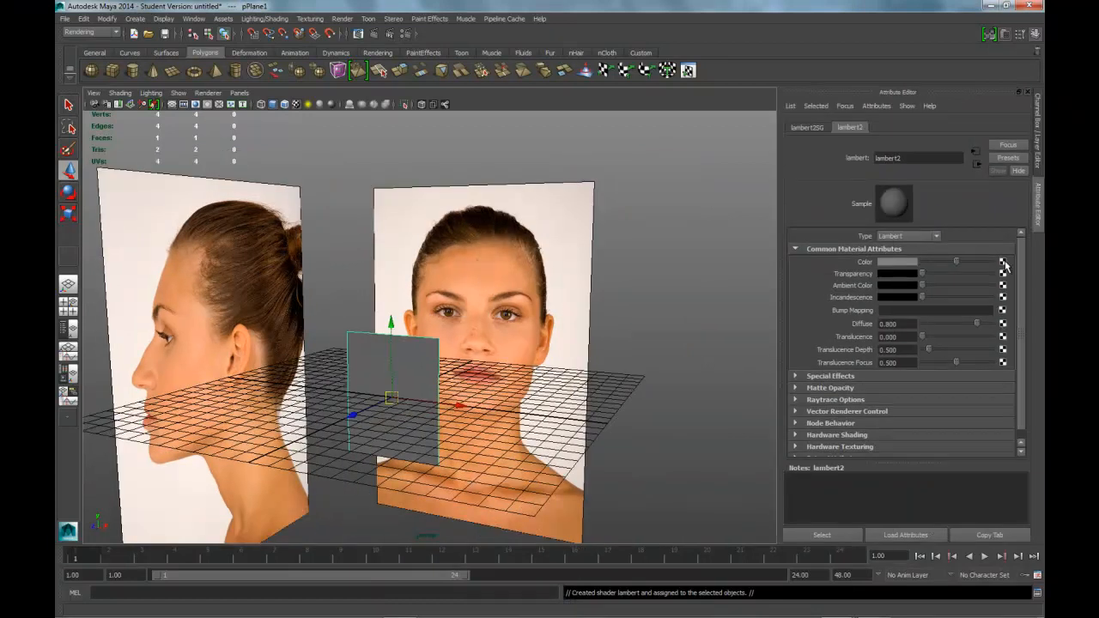
click(1003, 262)
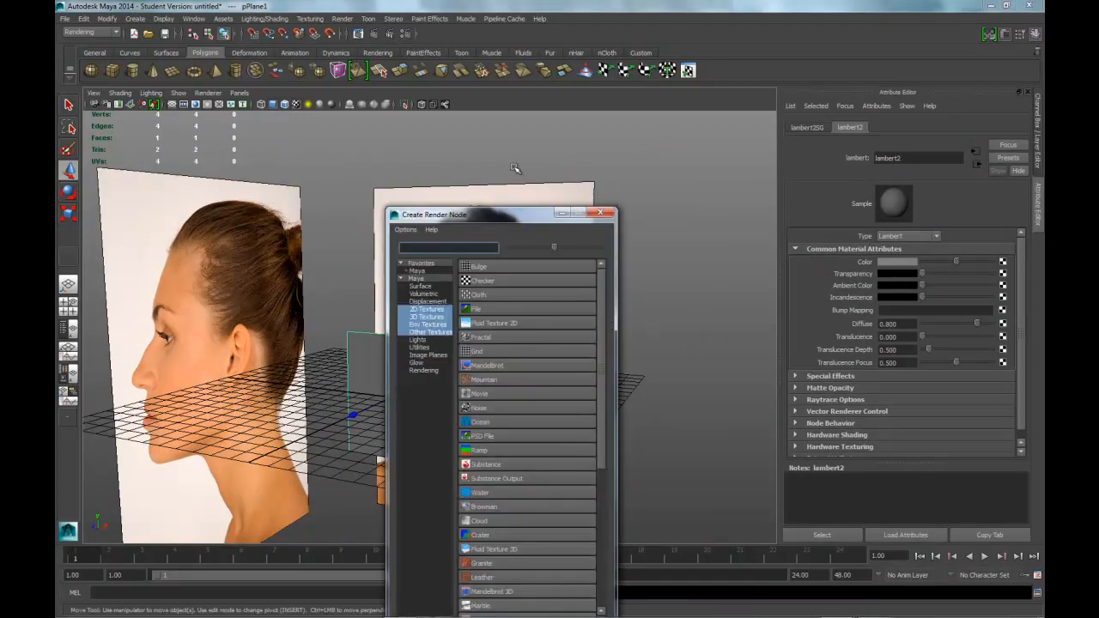
drag(518, 215, 667, 130)
click(637, 221)
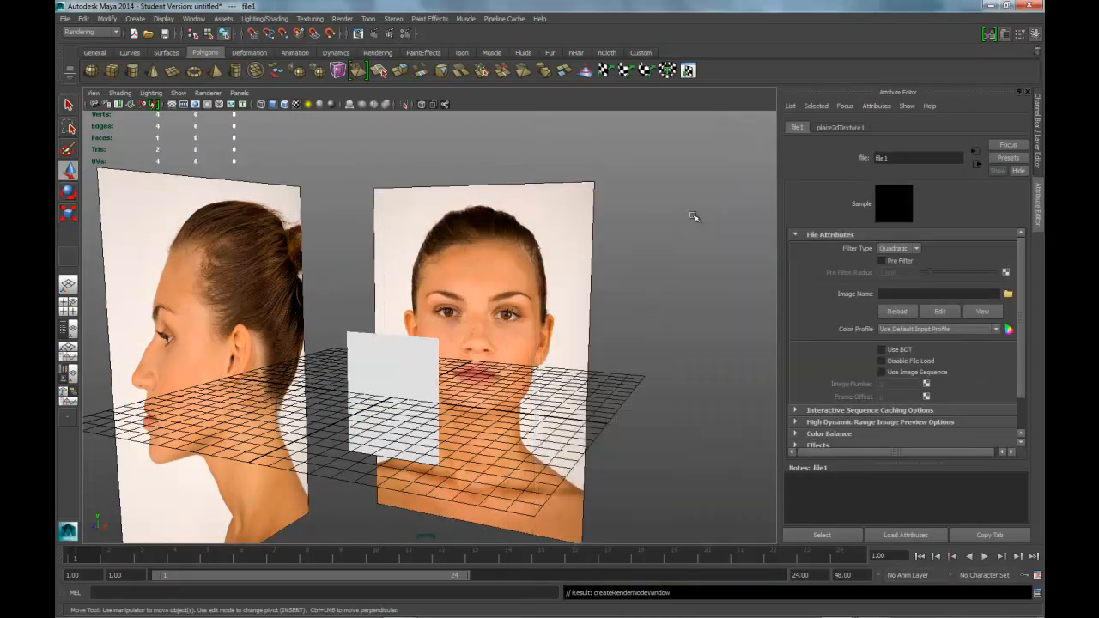
- Set the file texture's Filter Type to Off and load Face_WireFrame.jpg from sourceimages as its image
click(901, 249)
click(900, 251)
click(899, 251)
click(895, 260)
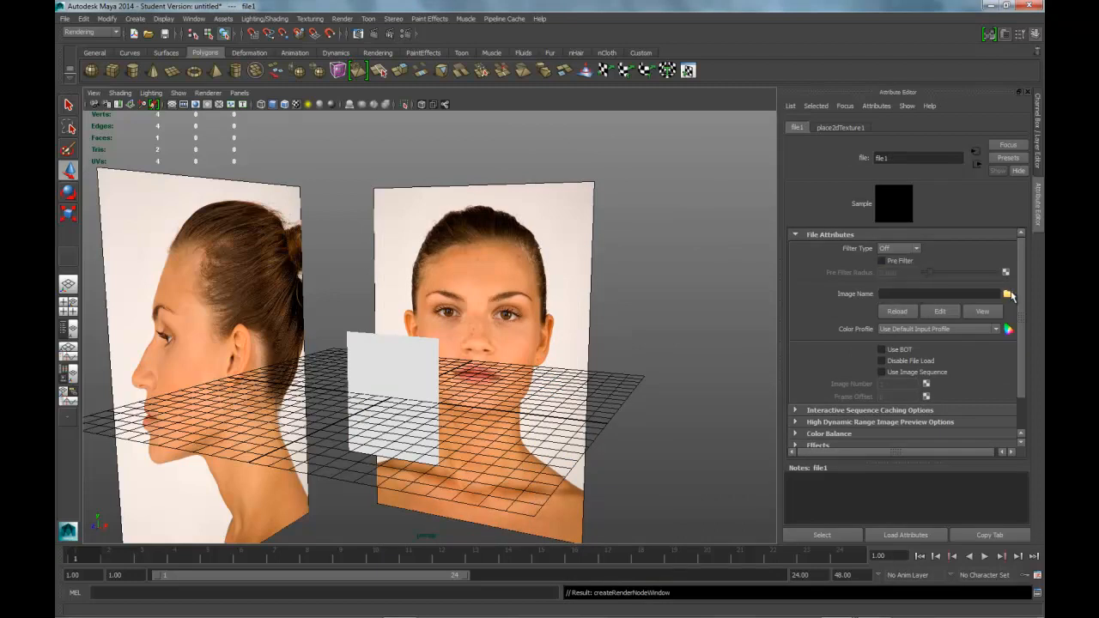
click(1008, 294)
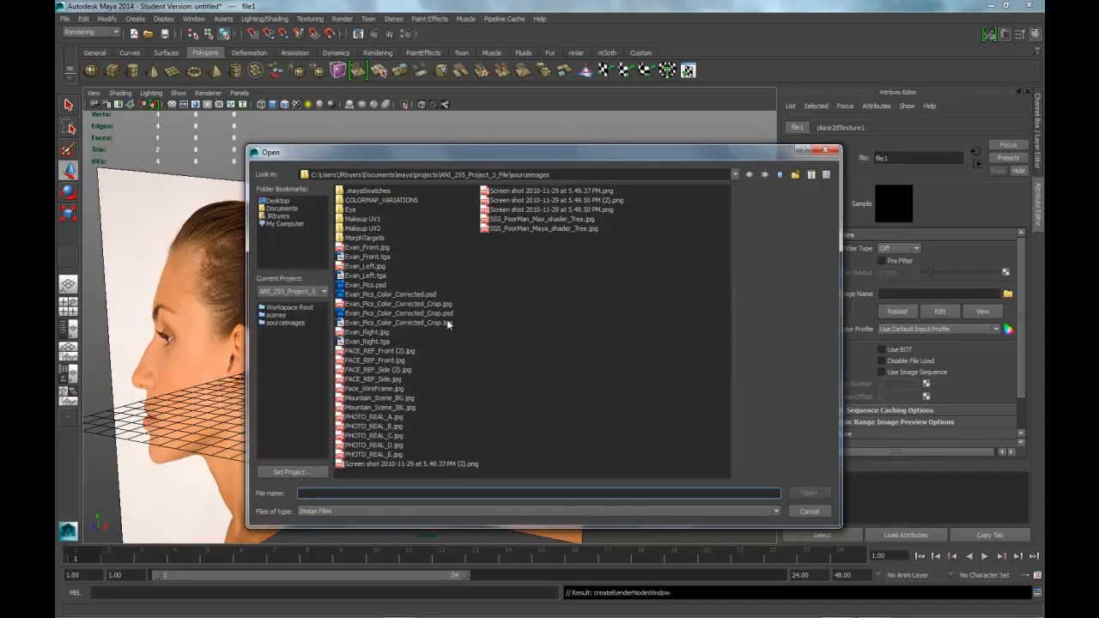
click(378, 389)
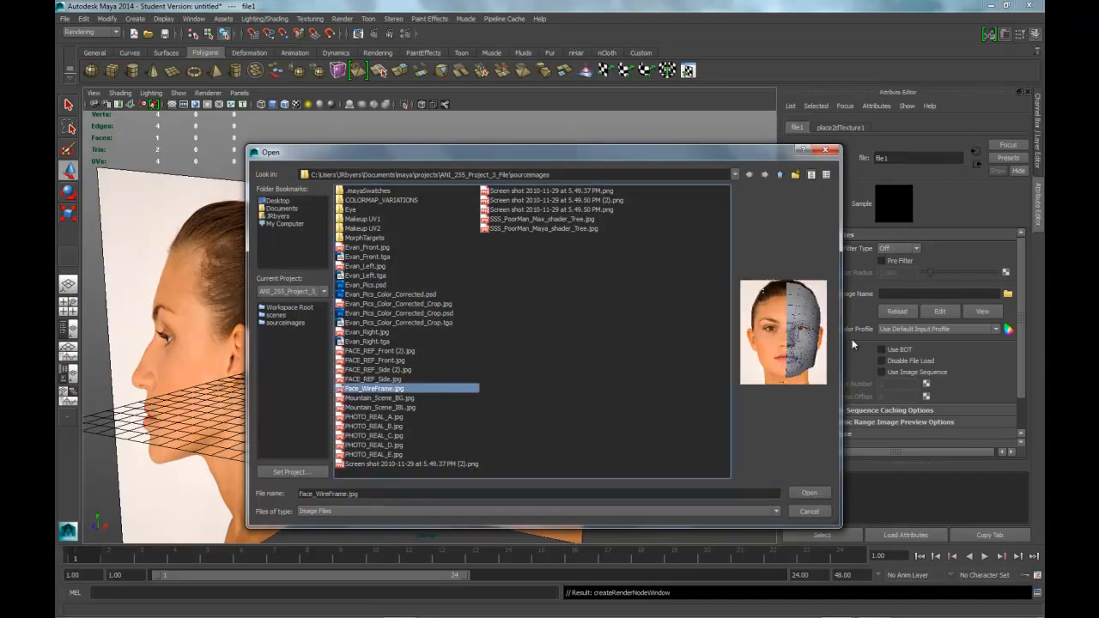
click(823, 495)
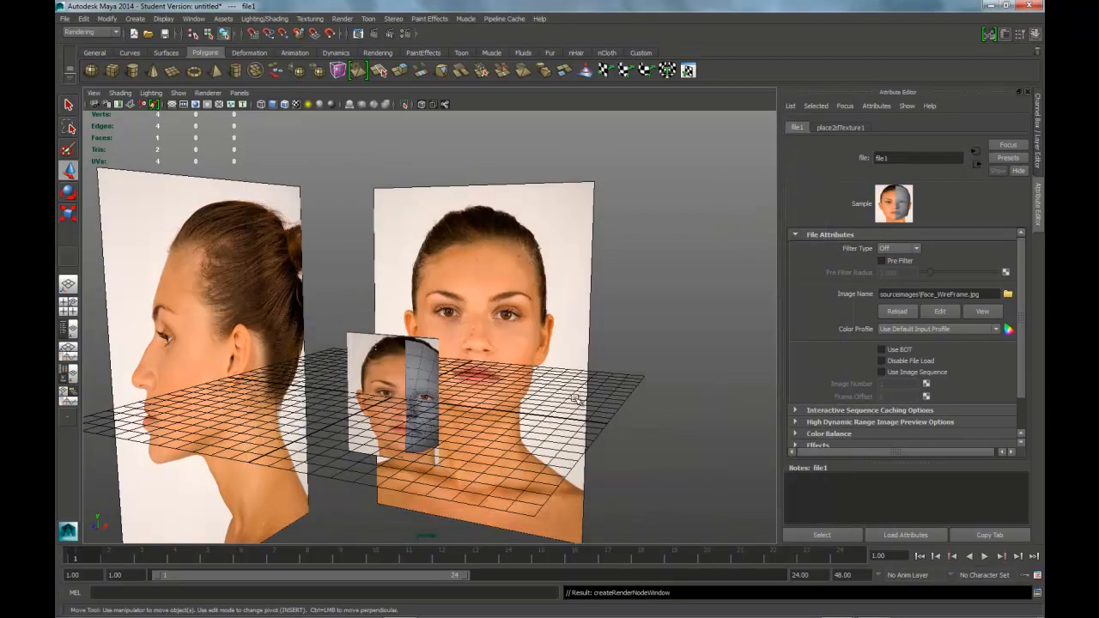
- Select the textured plane, maximize the front view and hide its grid
click(364, 344)
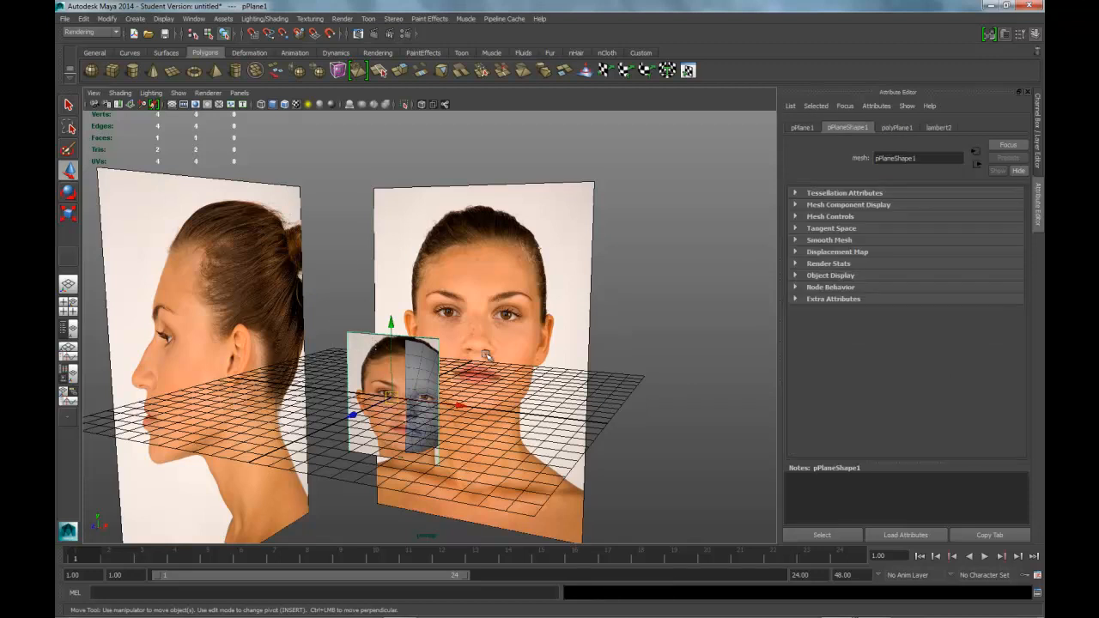
key(space)
key(space)
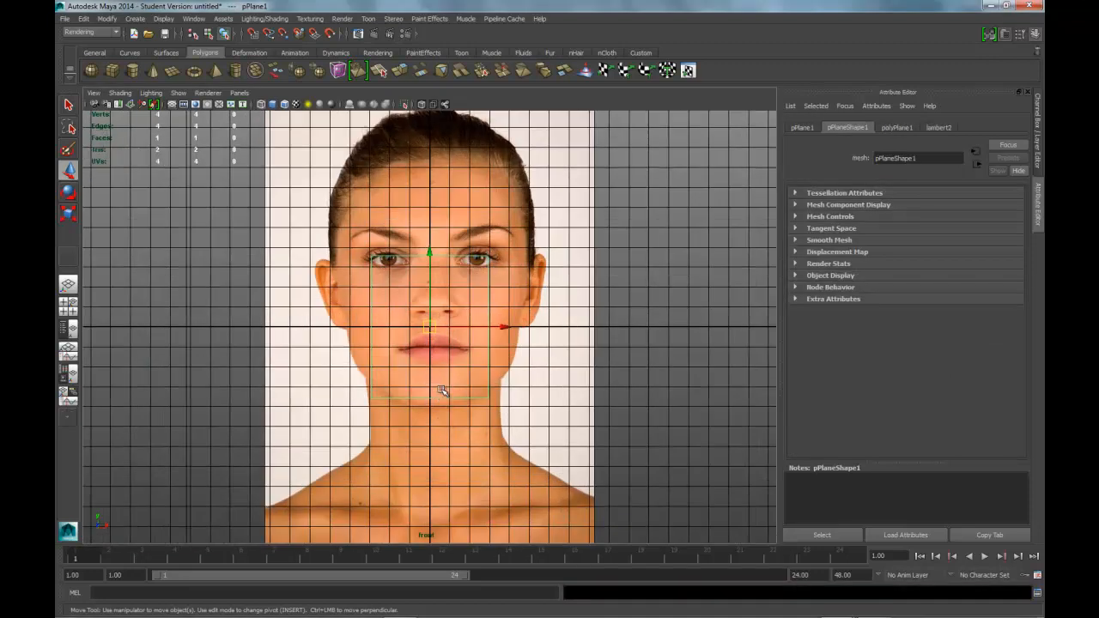
click(179, 93)
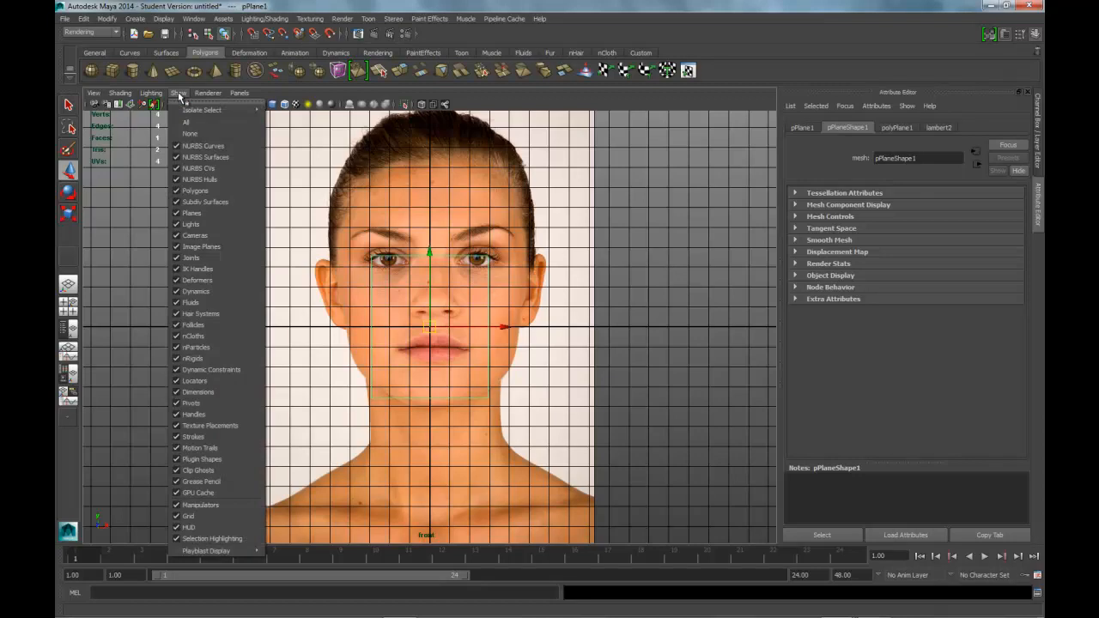
click(215, 518)
scroll(621, 375, up, 3)
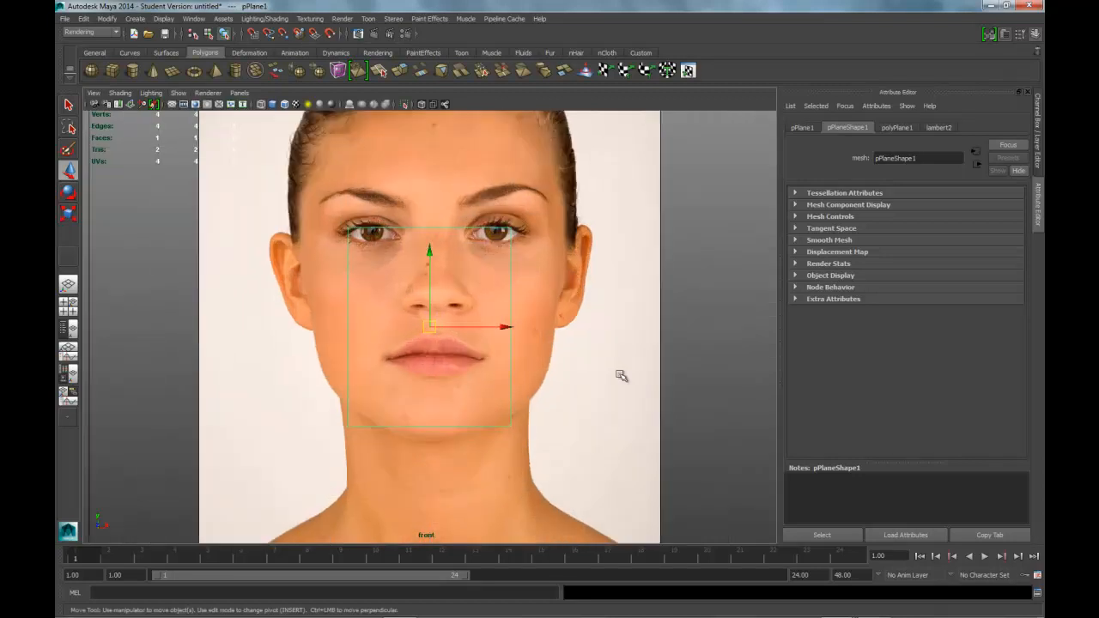
scroll(619, 294, down, 3)
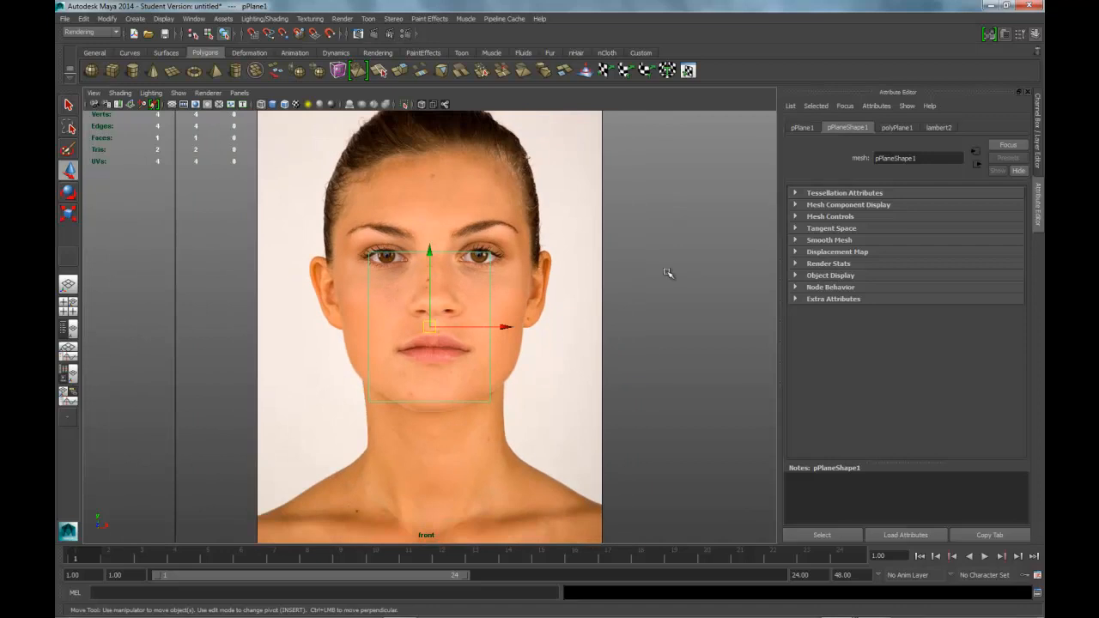
- Turn on textured shaded display in the maximized front view so the wireframe reference plane shows its image
key(space)
key(space)
key(space)
key(space)
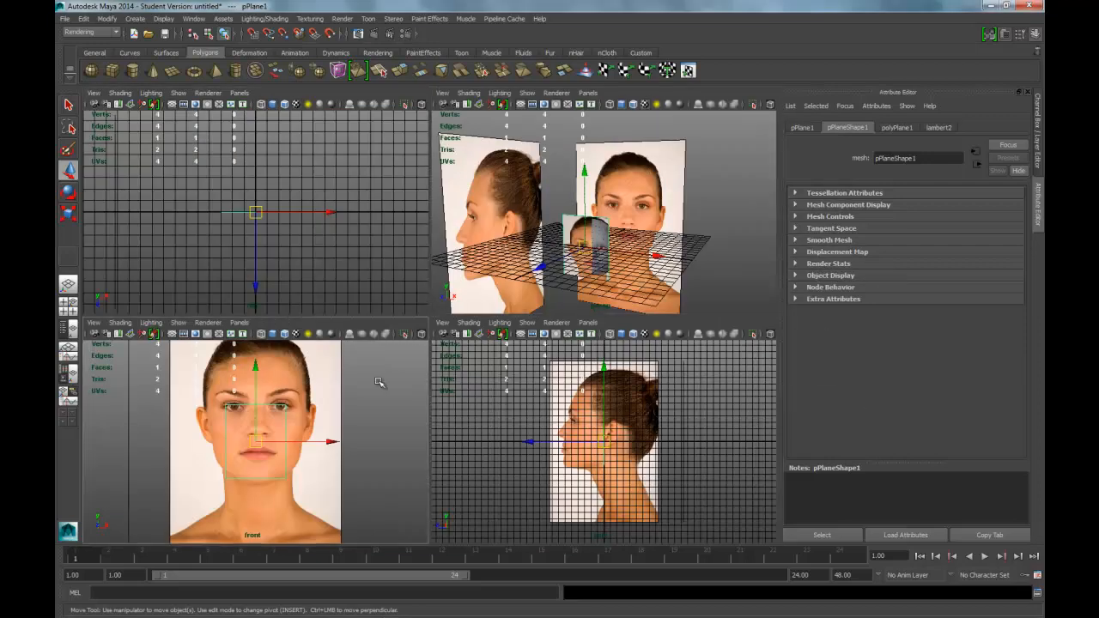
scroll(471, 424, up, 2)
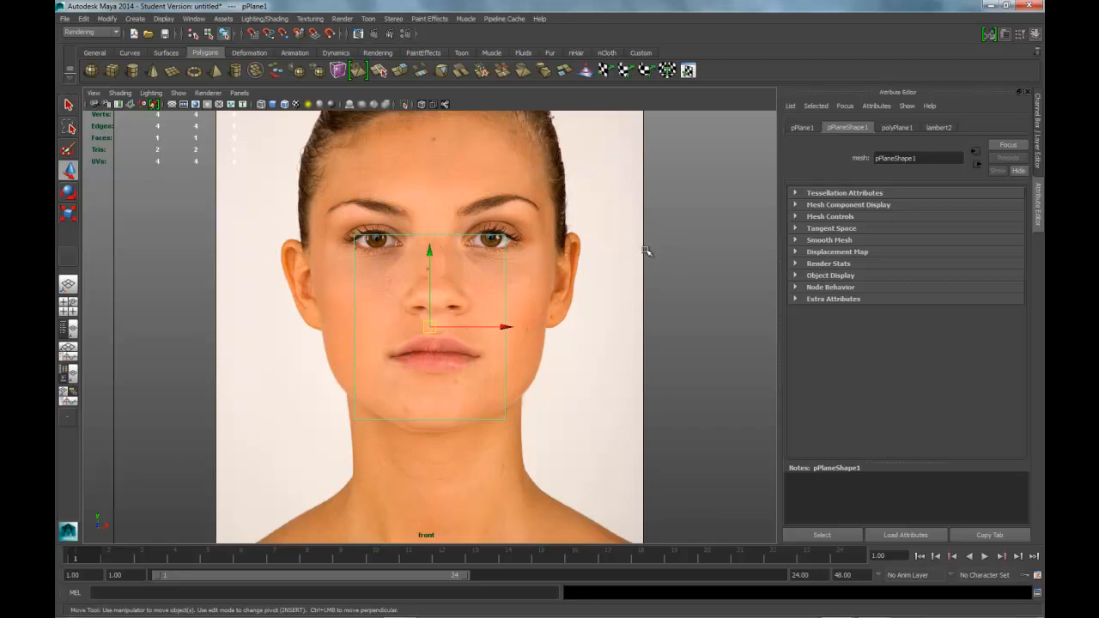
key(6)
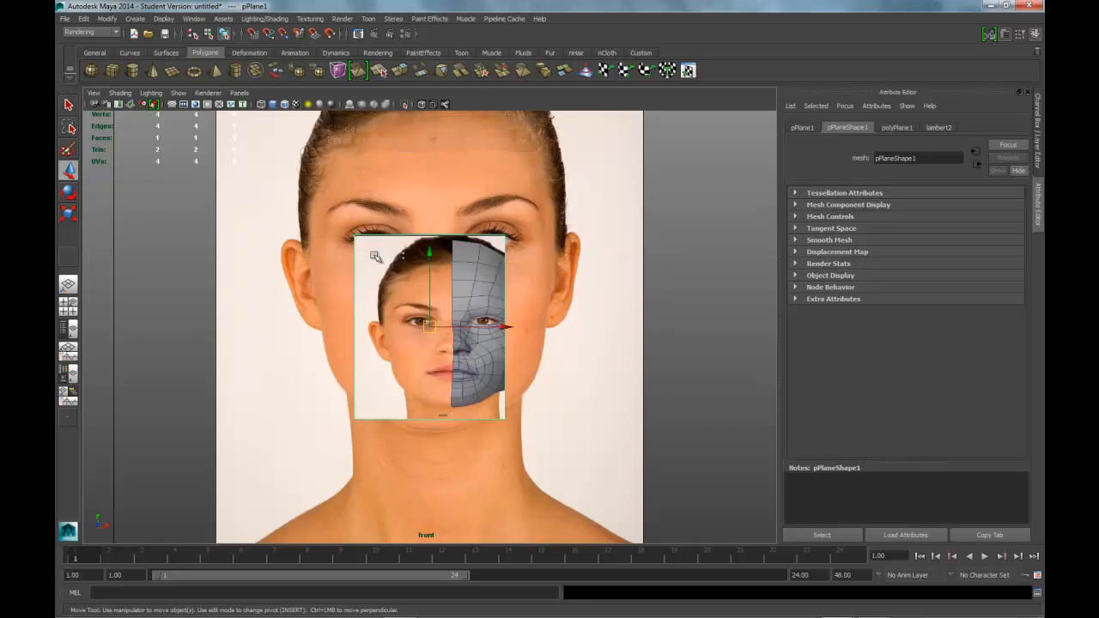
- Apply planar UV mapping to the textured plane with reset options and projection from the Z axis, then return to object selection
key(space)
key(space)
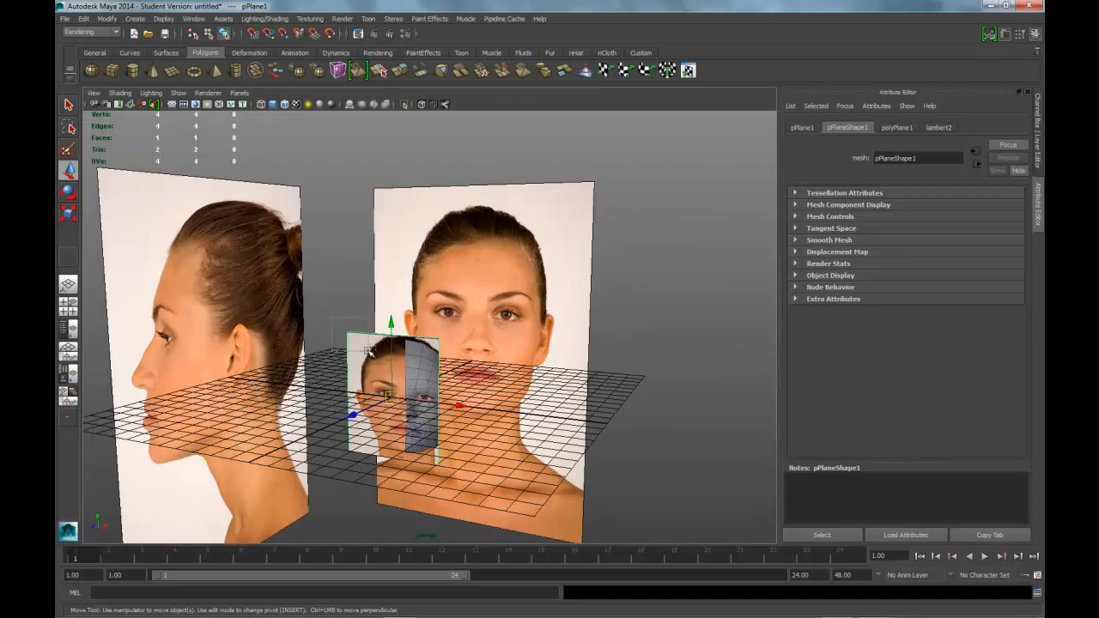
key(space)
click(499, 412)
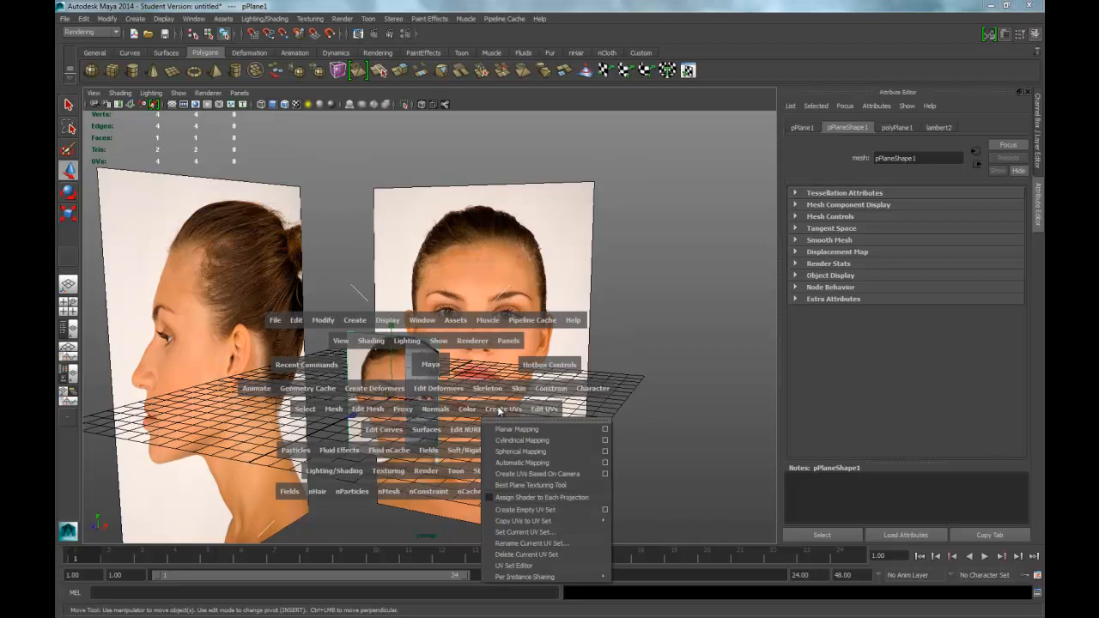
click(605, 429)
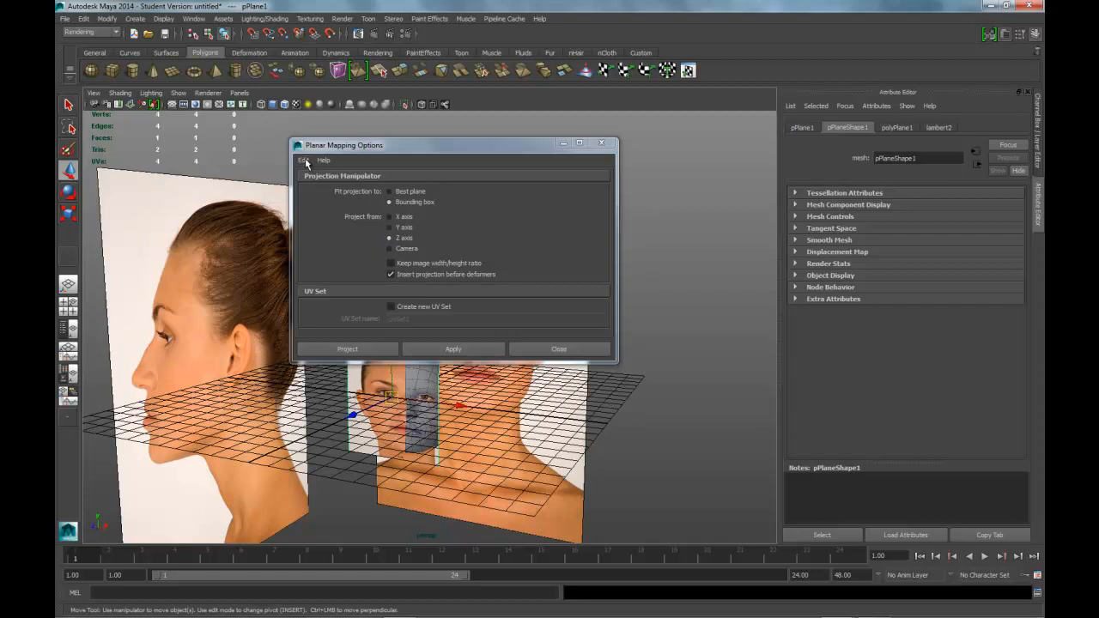
click(304, 160)
click(315, 184)
click(389, 238)
click(378, 346)
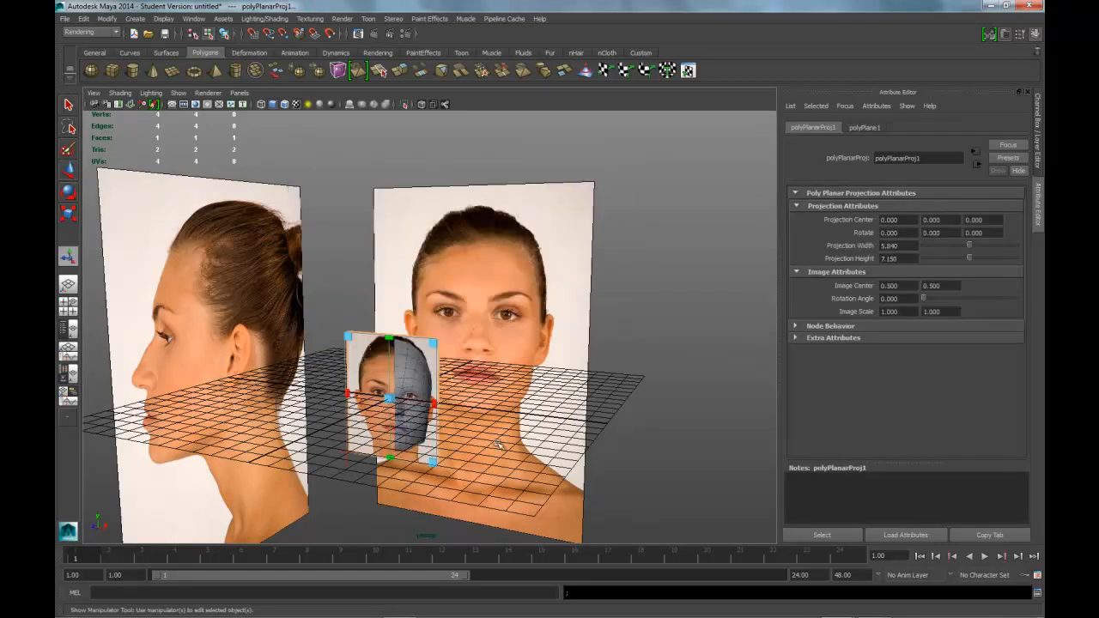
right_drag(418, 361, 412, 422)
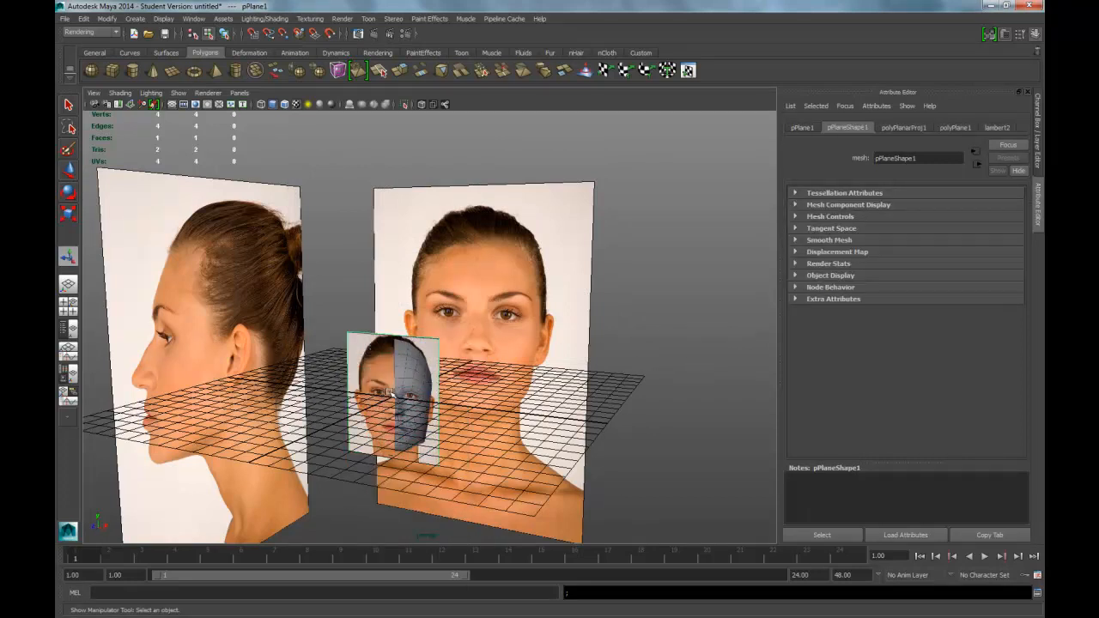
- In the front view, raise the Transparency of the plane's Lambert material to about half so the reference face shows through
key(space)
key(space)
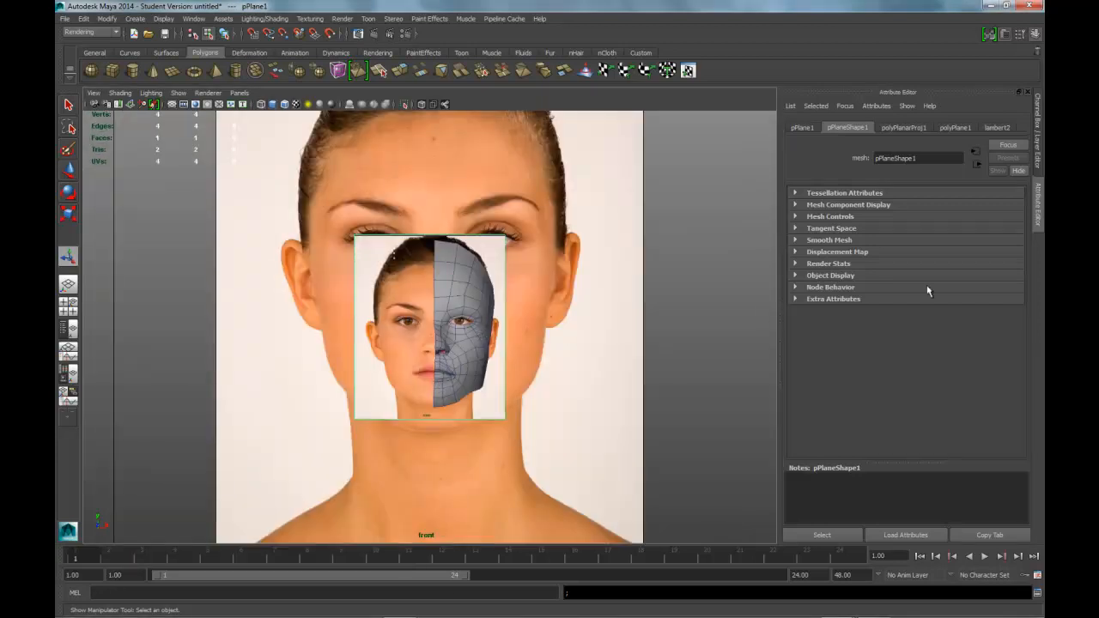
click(997, 127)
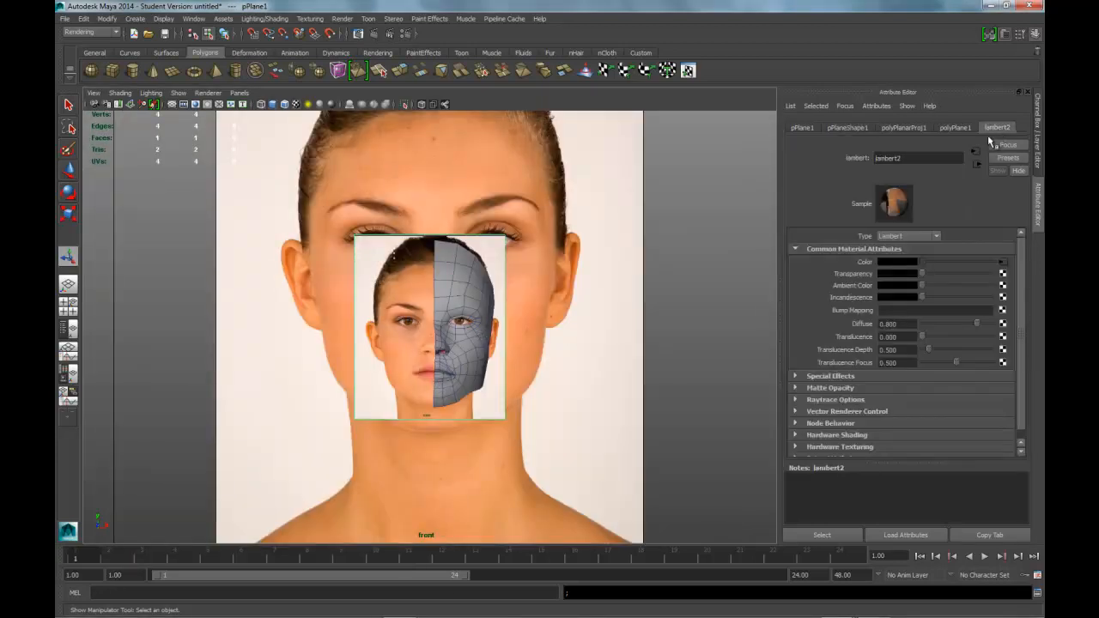
drag(922, 273, 956, 273)
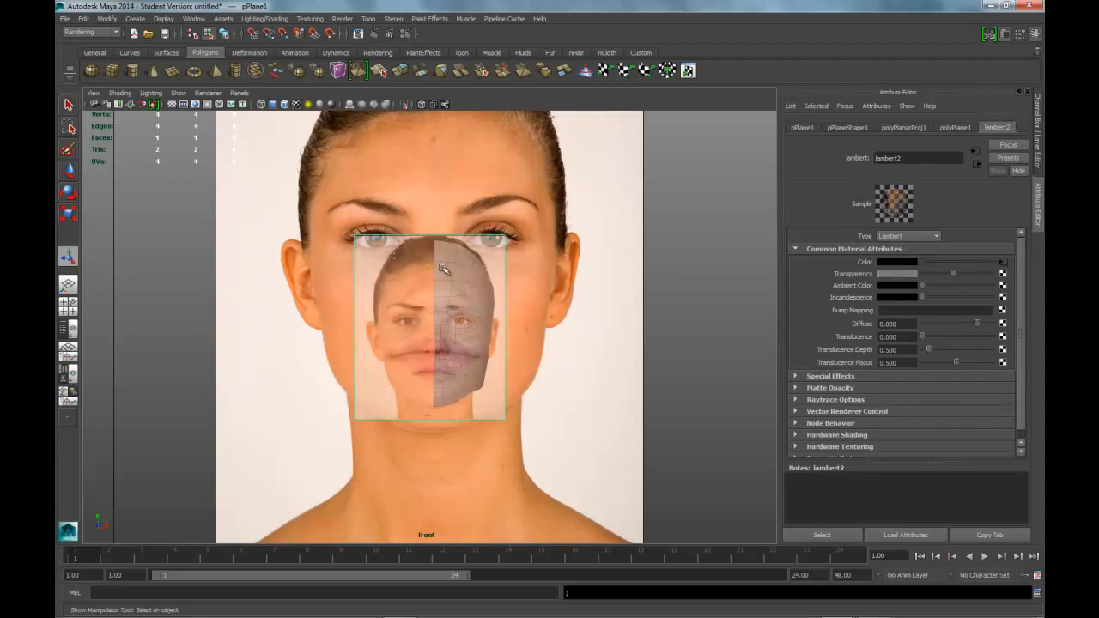
- Scale the wireframe plane up uniformly and move it to about X -0.205, Y 2.872 over the front reference face
key(r)
drag(430, 328, 580, 329)
key(w)
drag(434, 256, 432, 180)
drag(503, 248, 502, 250)
drag(424, 179, 425, 179)
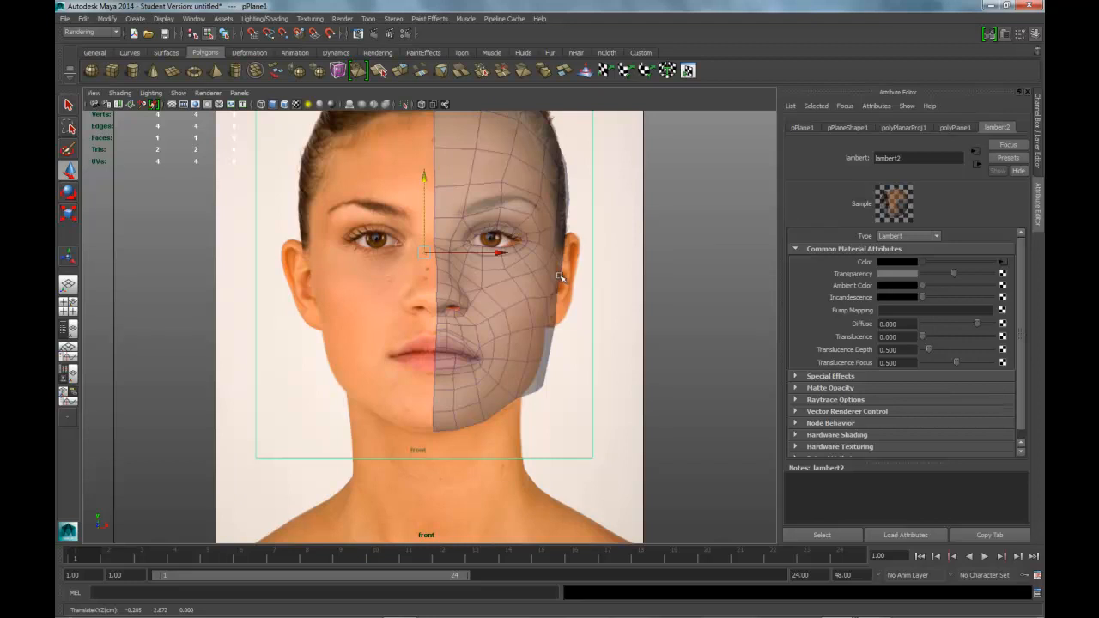
- Fine-tune the plane's fit to the front face with a uniform scale of 2.254 and a position of X -0.19, Y 2.911
scroll(513, 432, up, 3)
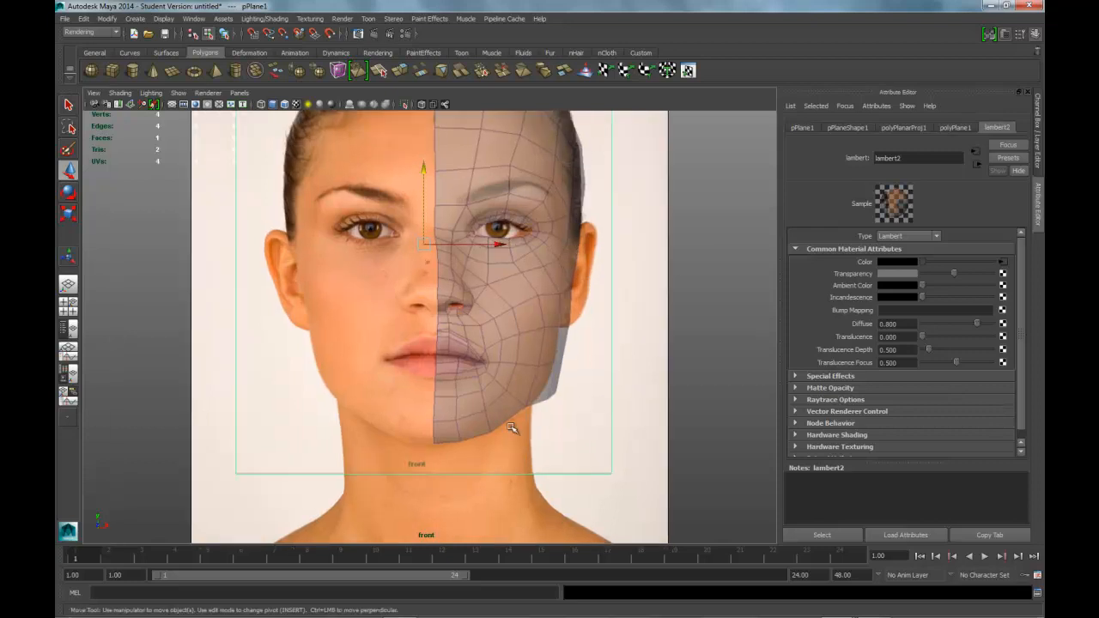
alt+middle_drag(542, 454, 546, 368)
alt+middle_drag(562, 225, 540, 255)
drag(494, 157, 492, 157)
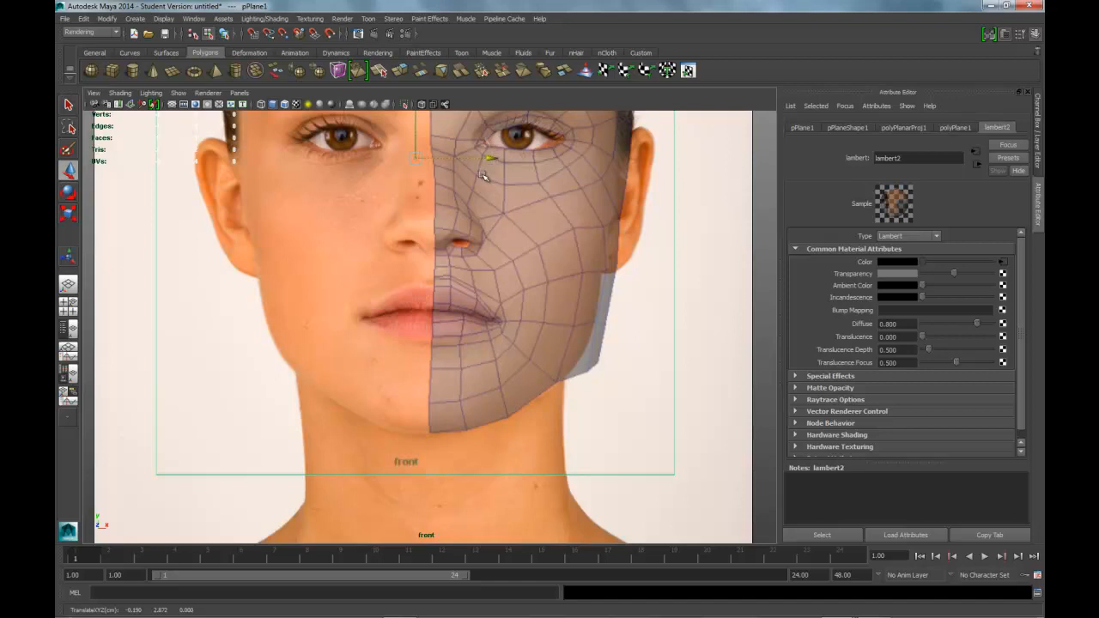
key(r)
drag(415, 158, 419, 159)
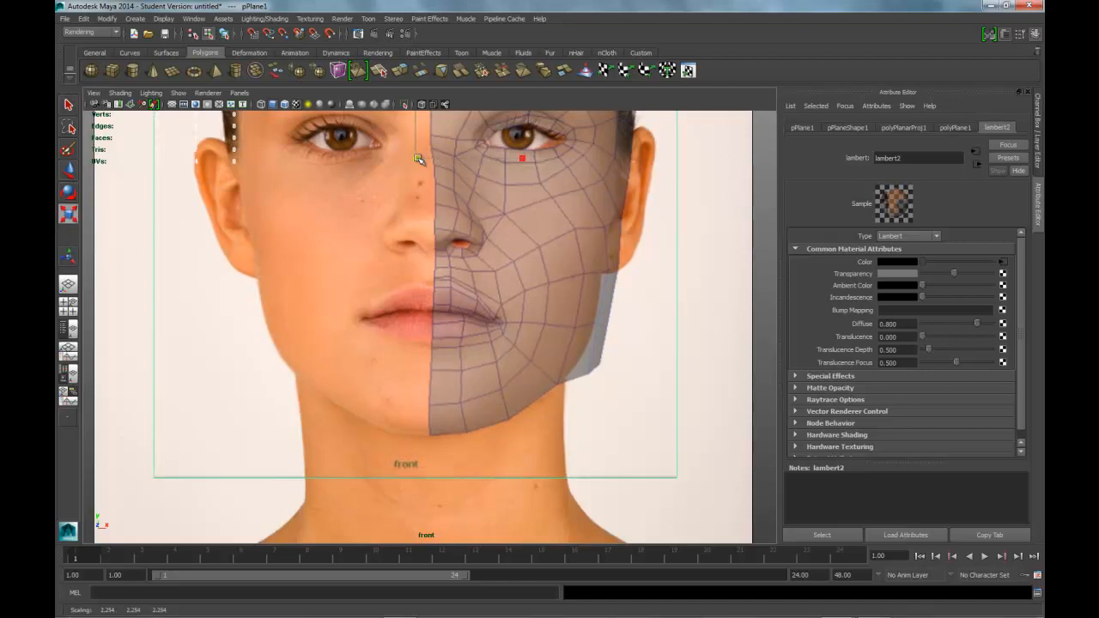
key(ctrl+z)
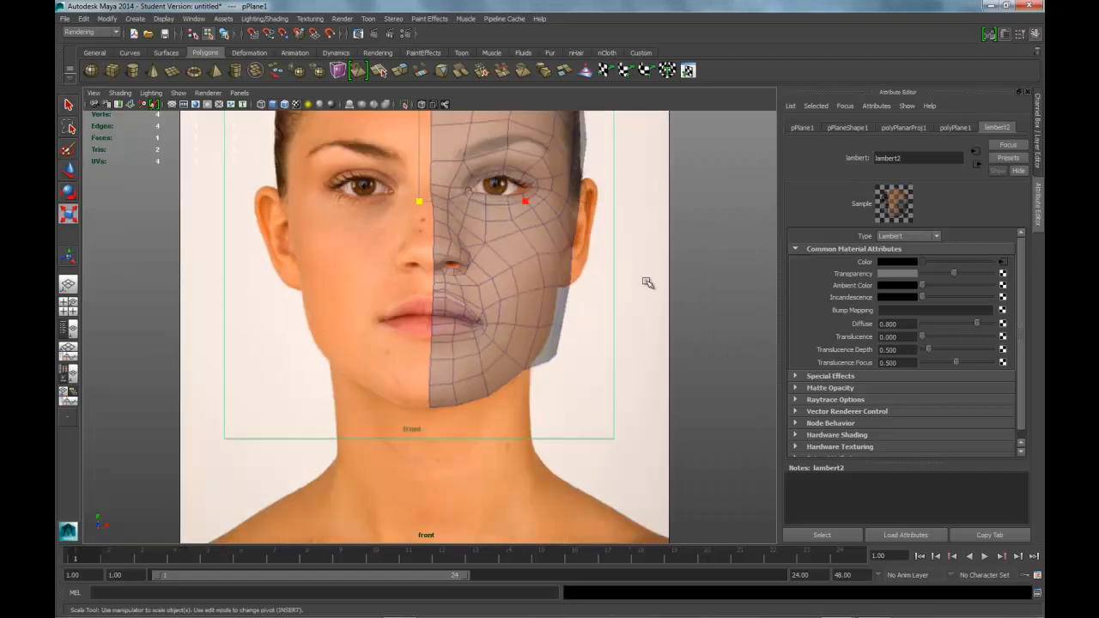
key(w)
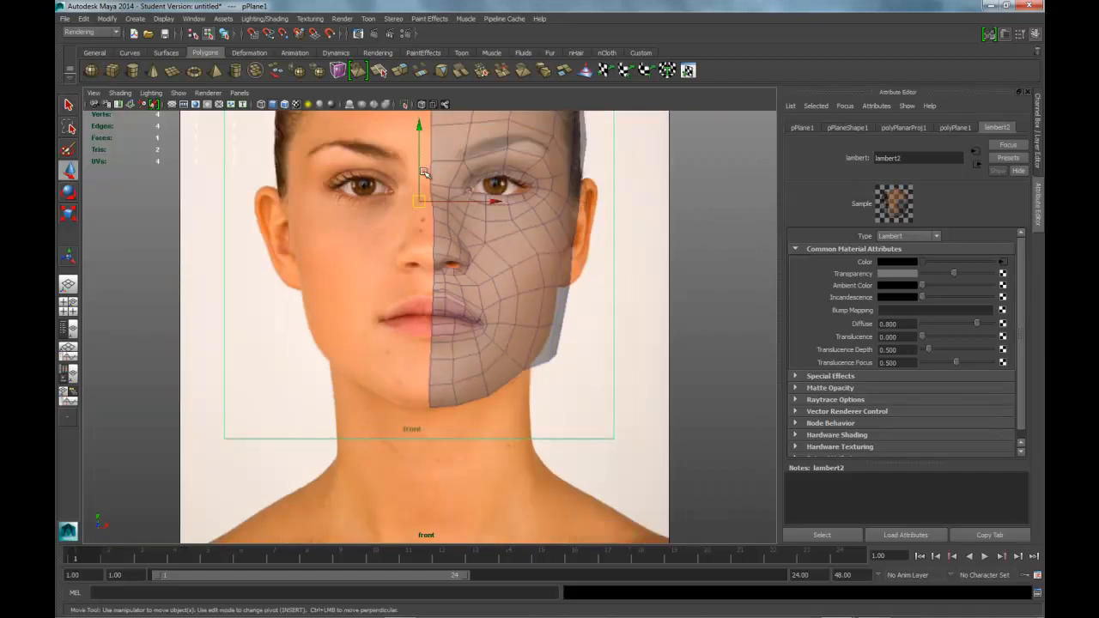
drag(423, 125, 418, 123)
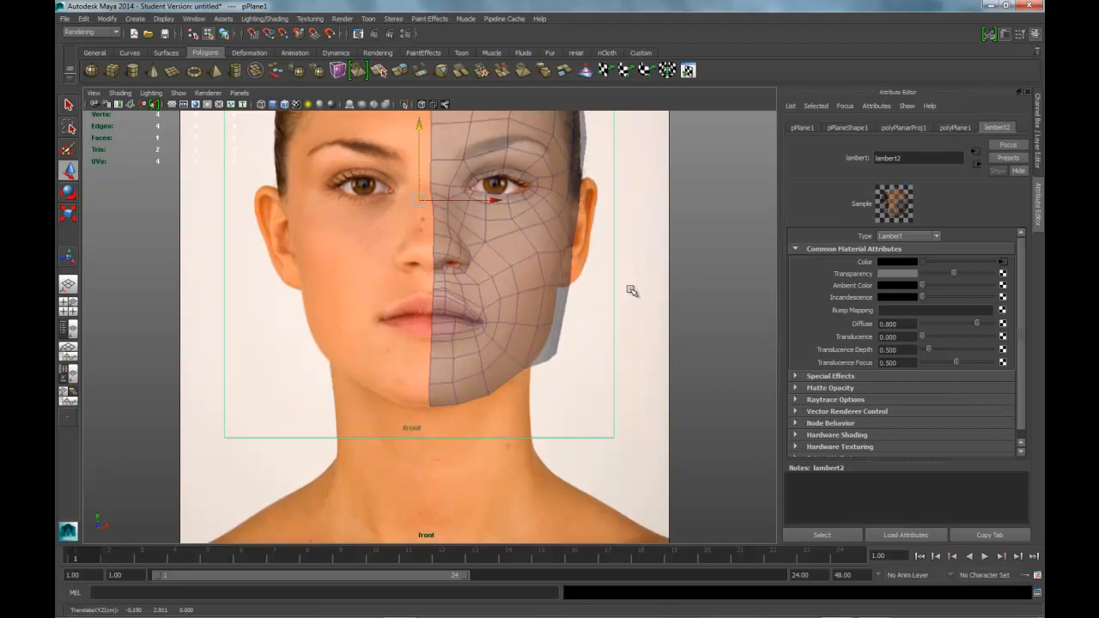
- Make the Lambert material fully opaque again and move the plane in the perspective view to Translate Z -11.187, near the front image plane
key(space)
key(space)
alt+drag(542, 362, 512, 373)
drag(960, 279, 922, 273)
drag(327, 353, 729, 294)
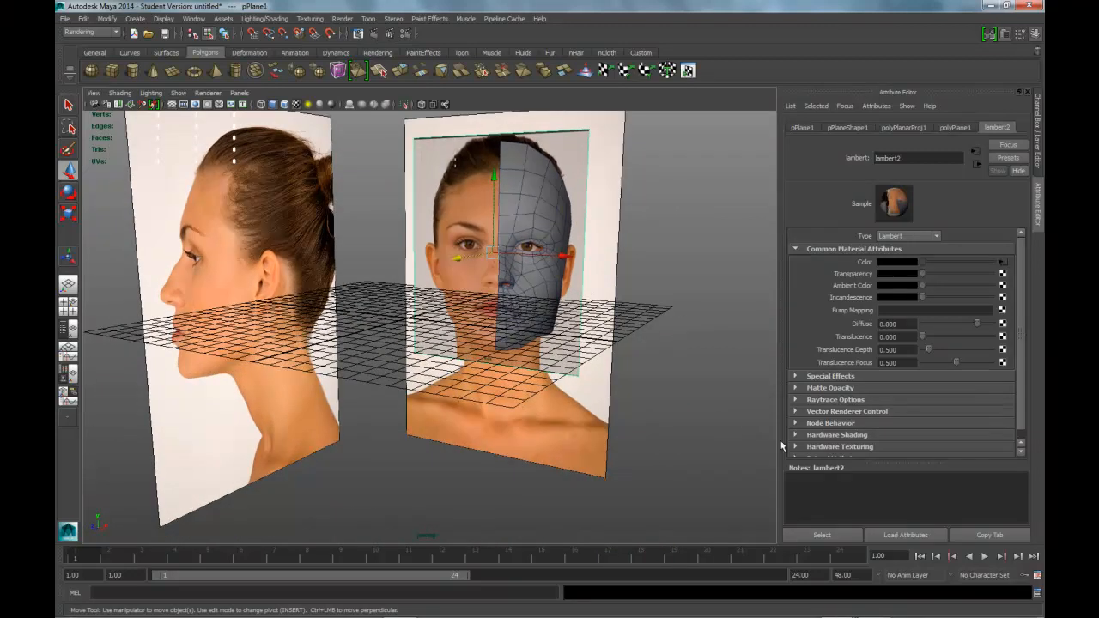
alt+drag(660, 260, 676, 280)
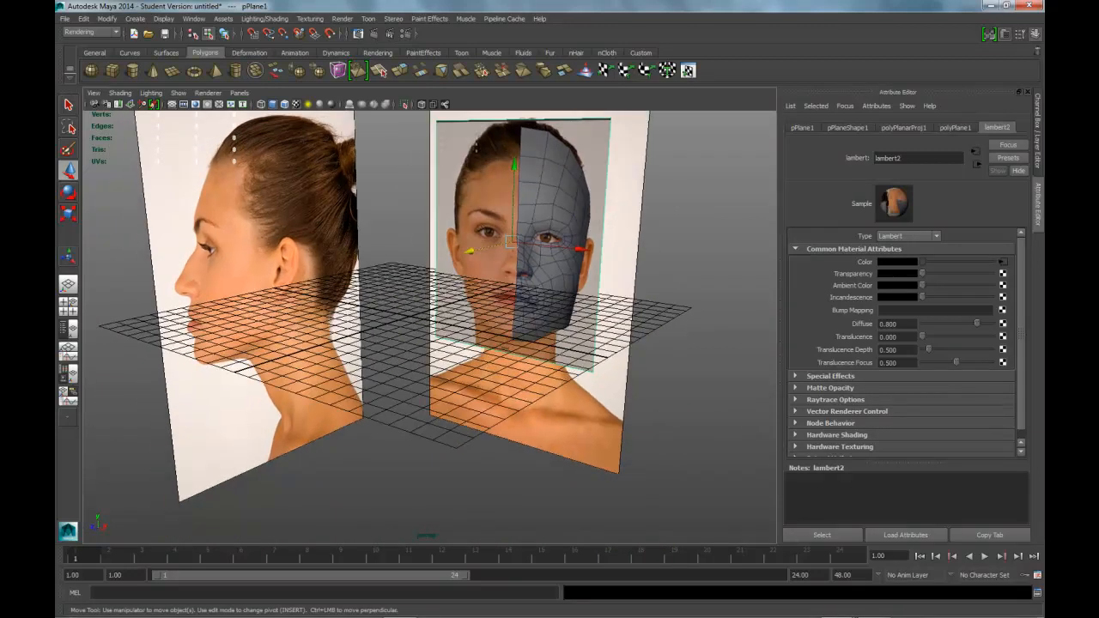
- Create a display layer containing the selected wireframe plane and name it Face_Template
key(ctrl+a)
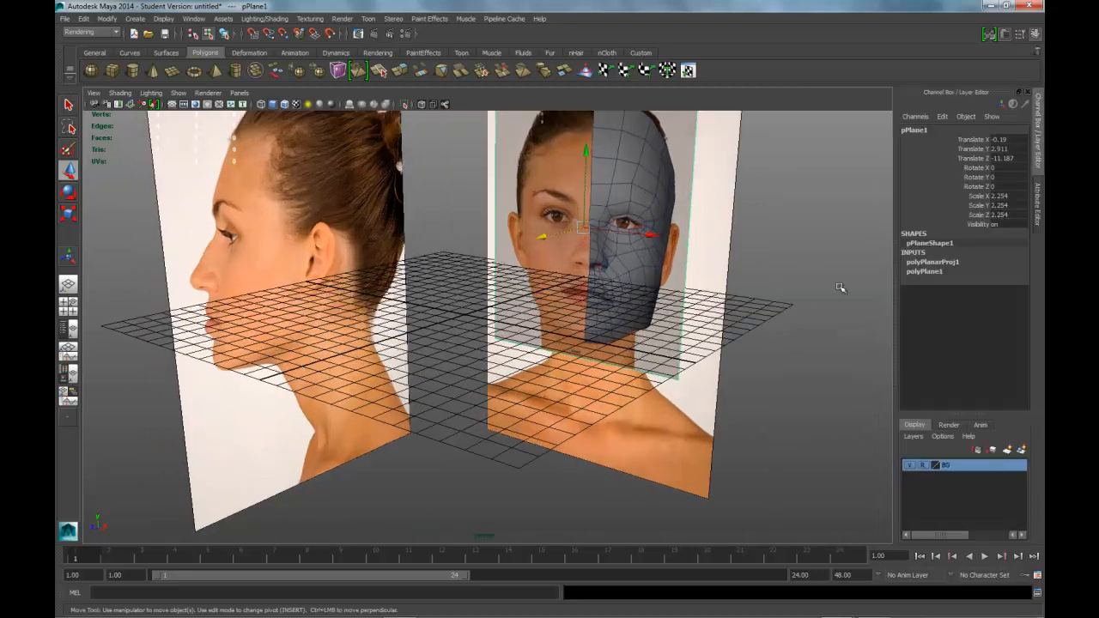
click(1021, 449)
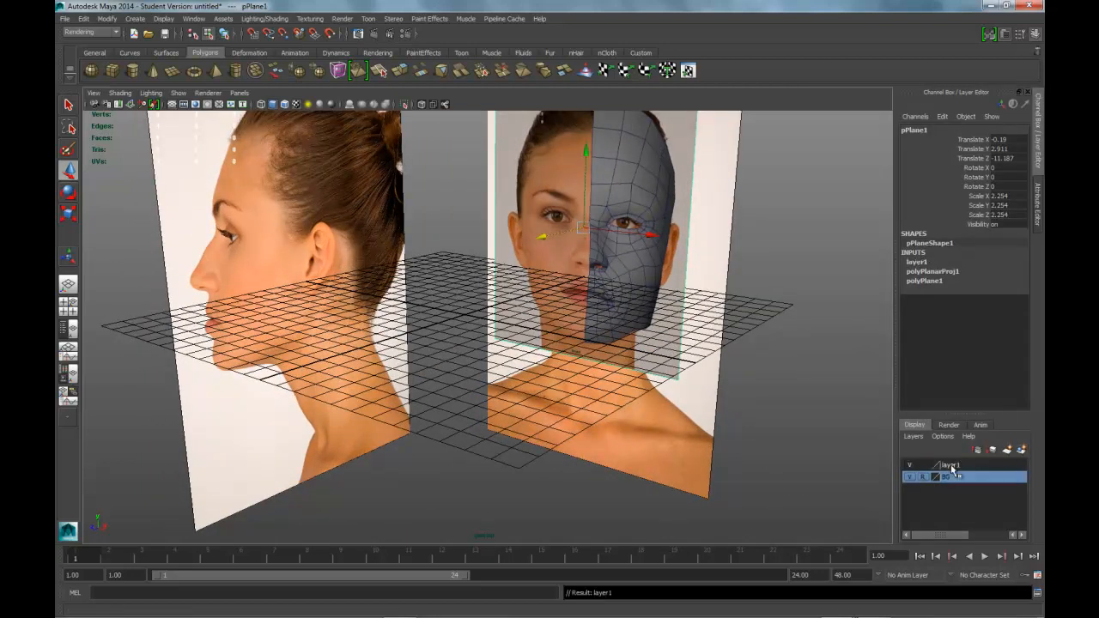
double_click(951, 468)
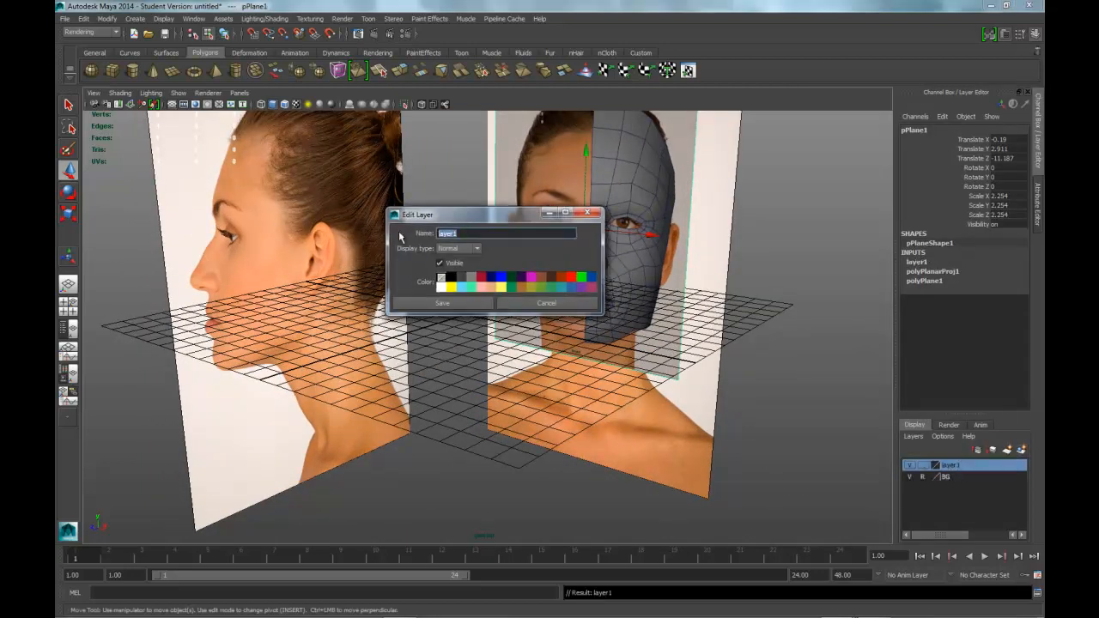
click(442, 304)
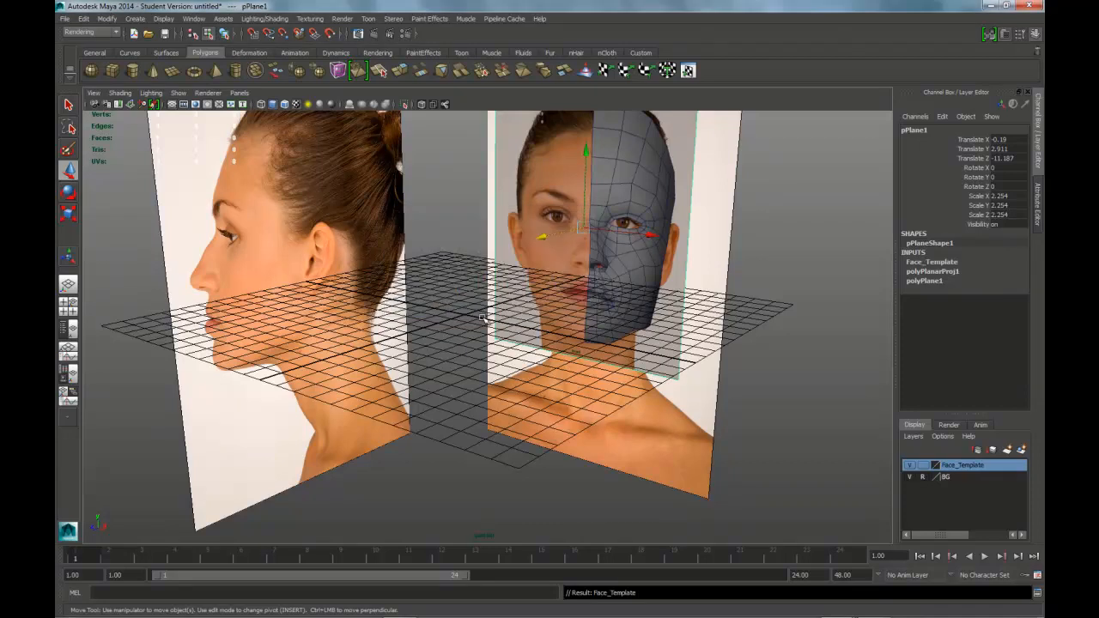
- Switch the Face_Template layer's visibility off and on to check the plane against the front image
click(914, 465)
click(914, 466)
click(913, 466)
click(912, 466)
click(912, 466)
click(912, 466)
- In the front view, nudge the plane to Translate X -0.172, Y 2.893, toggling the Face_Template layer's visibility to compare facial features
key(space)
key(space)
key(space)
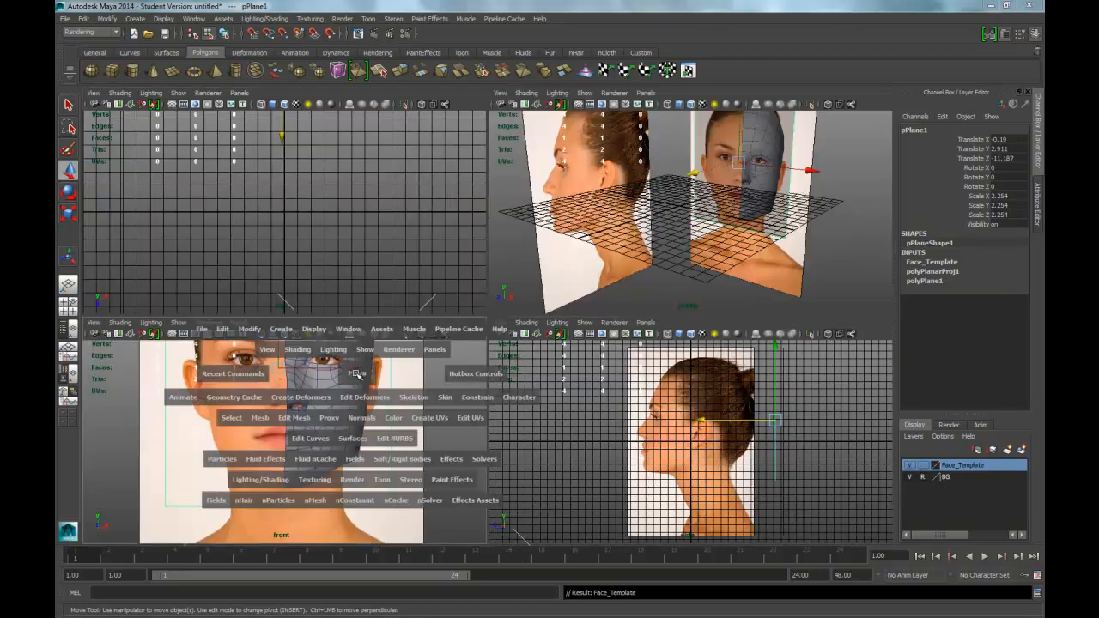
key(space)
scroll(683, 294, up, 2)
scroll(683, 295, down, 5)
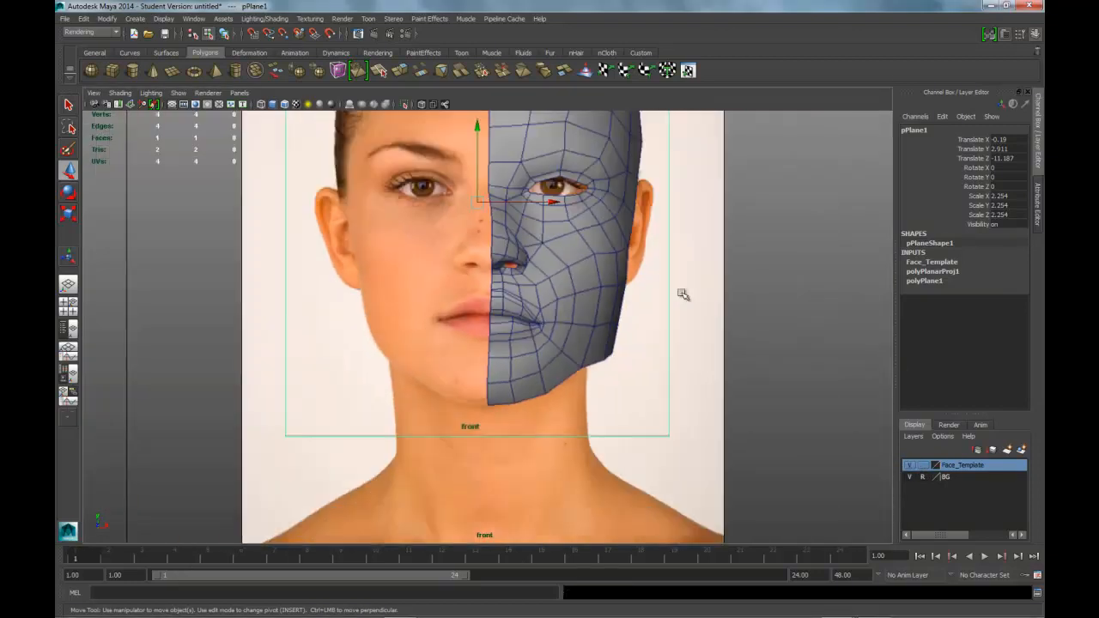
scroll(682, 295, up, 3)
click(912, 465)
click(912, 465)
click(912, 465)
click(912, 466)
click(912, 465)
click(912, 465)
click(912, 466)
click(912, 465)
click(912, 466)
click(912, 465)
click(912, 465)
click(912, 466)
click(912, 466)
click(912, 465)
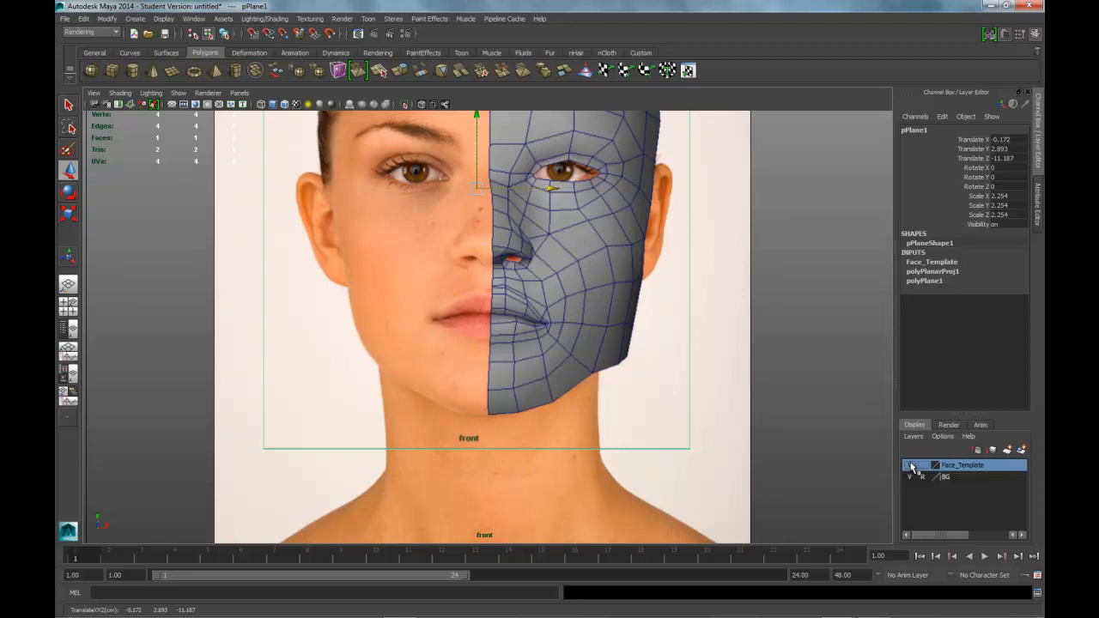
- Set the Face_Template layer to Reference display, keep it visible and deselect the plane
click(912, 465)
click(912, 467)
click(912, 465)
click(913, 466)
click(912, 465)
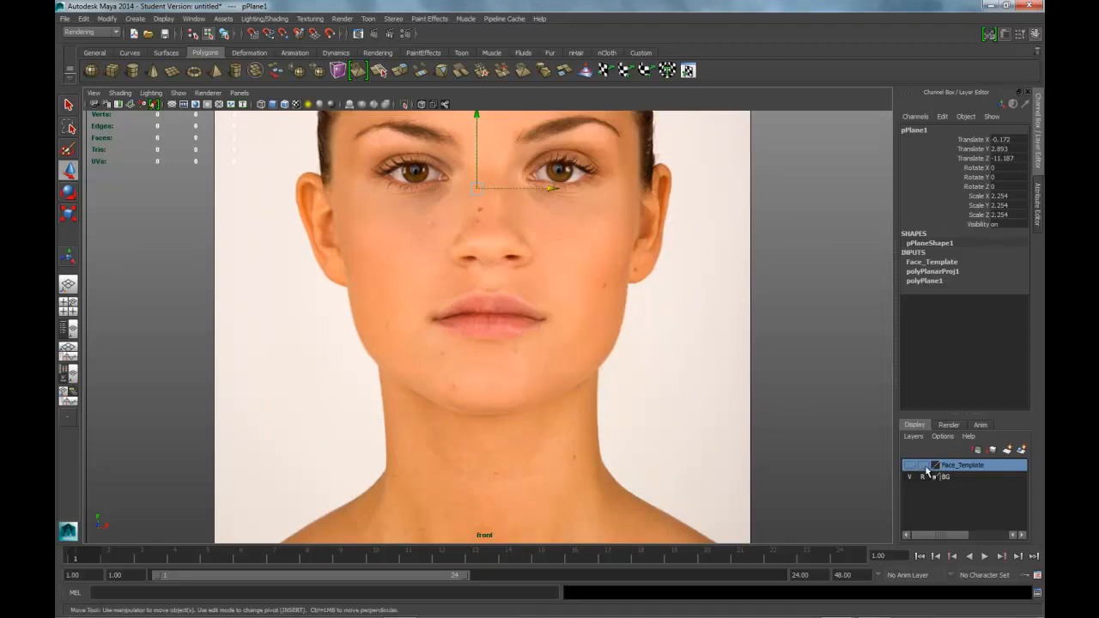
click(912, 466)
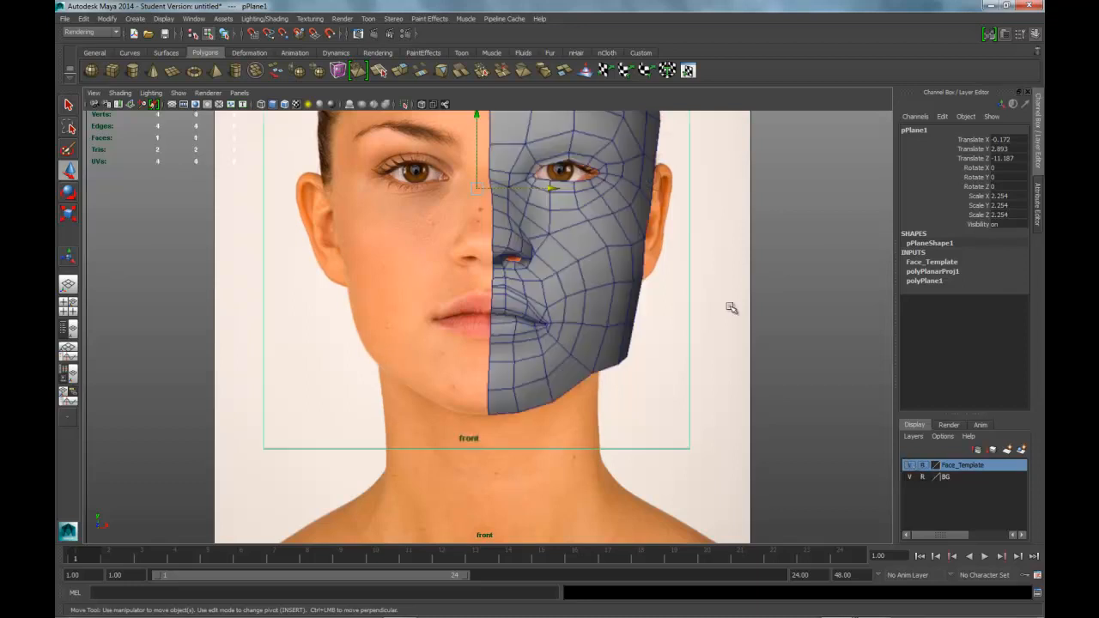
click(798, 393)
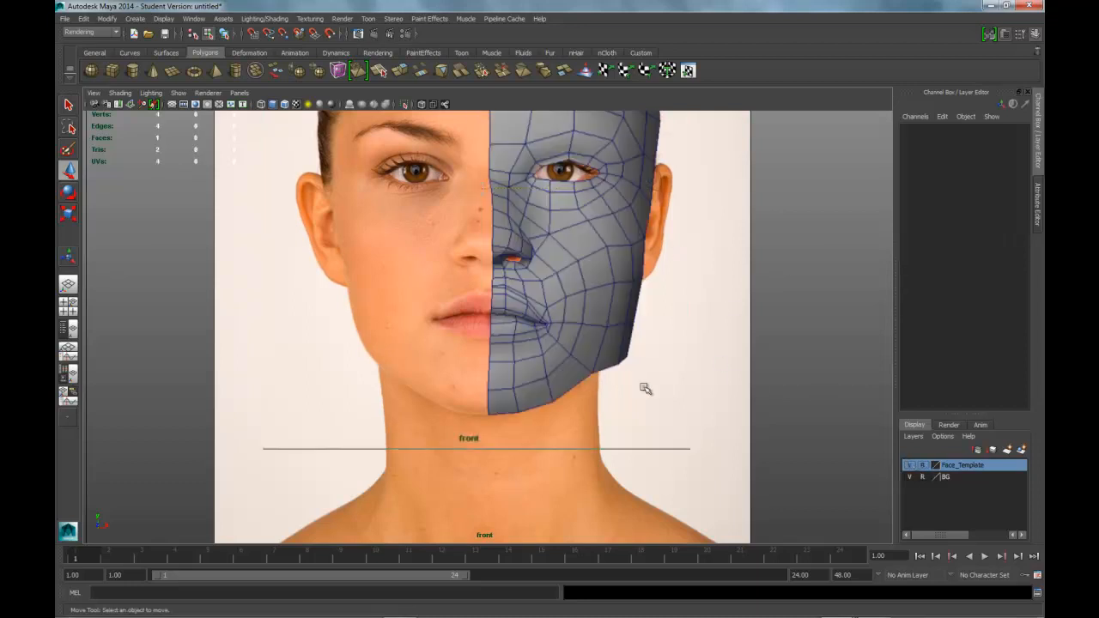
- Hide the Face_Template layer and return to the perspective view with both image planes framed
click(911, 466)
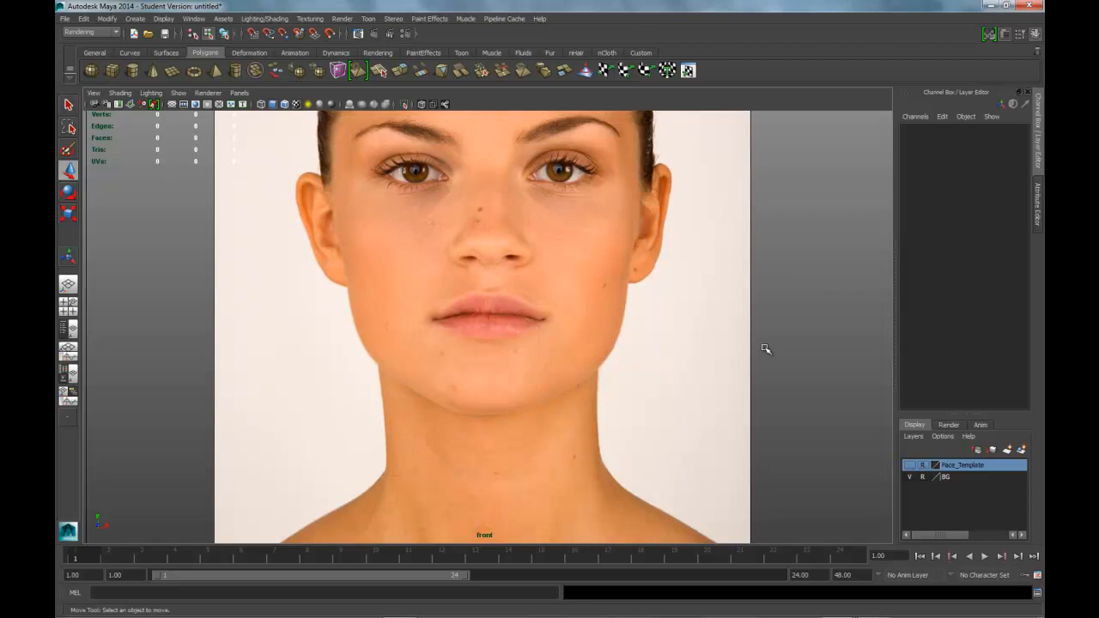
key(space)
key(space)
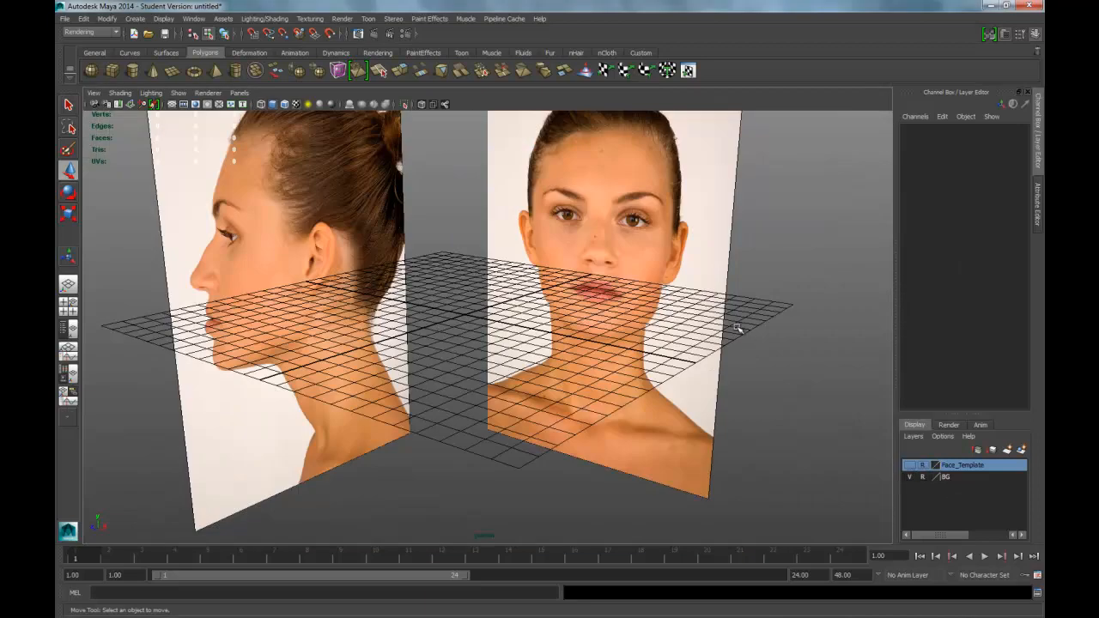
scroll(739, 378, up, 2)
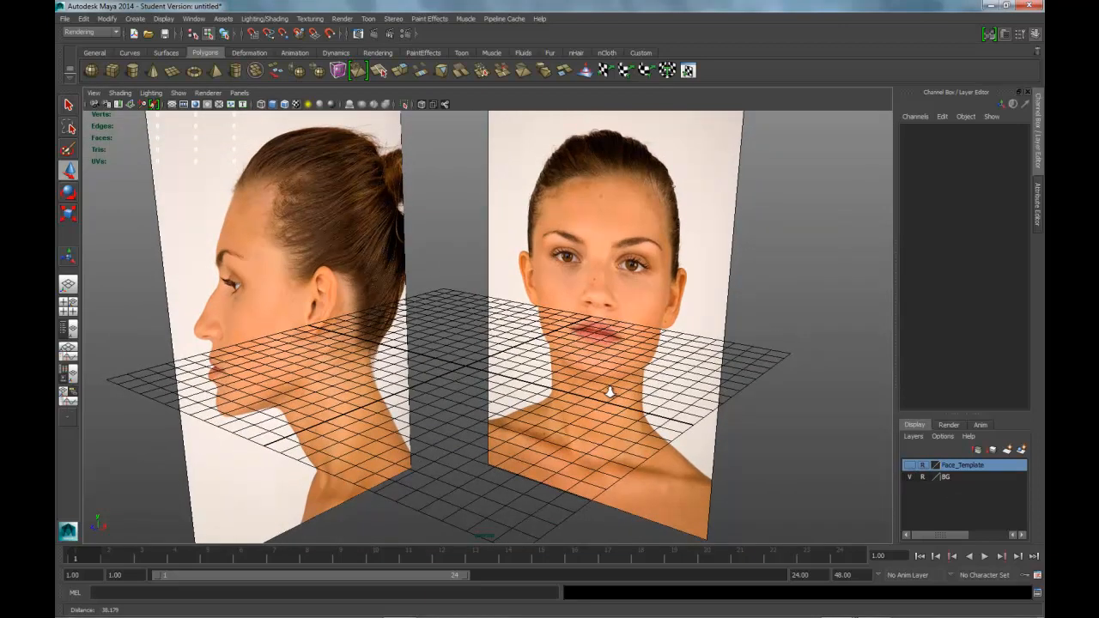
scroll(613, 394, down, 2)
alt+drag(613, 394, 604, 368)
scroll(605, 367, up, 4)
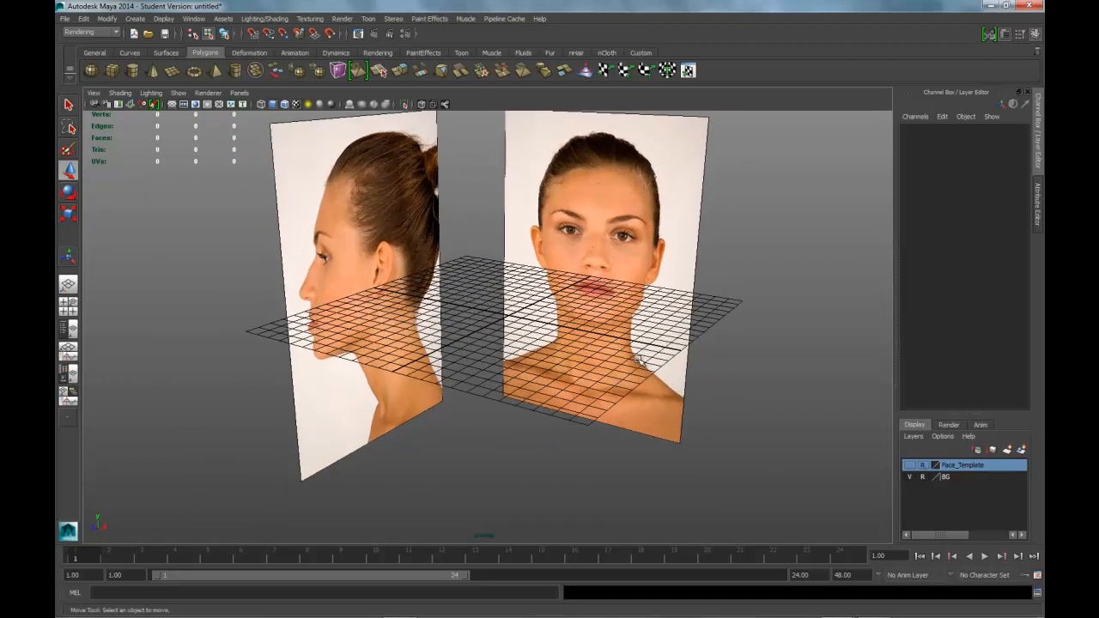
alt+middle_drag(624, 335, 625, 357)
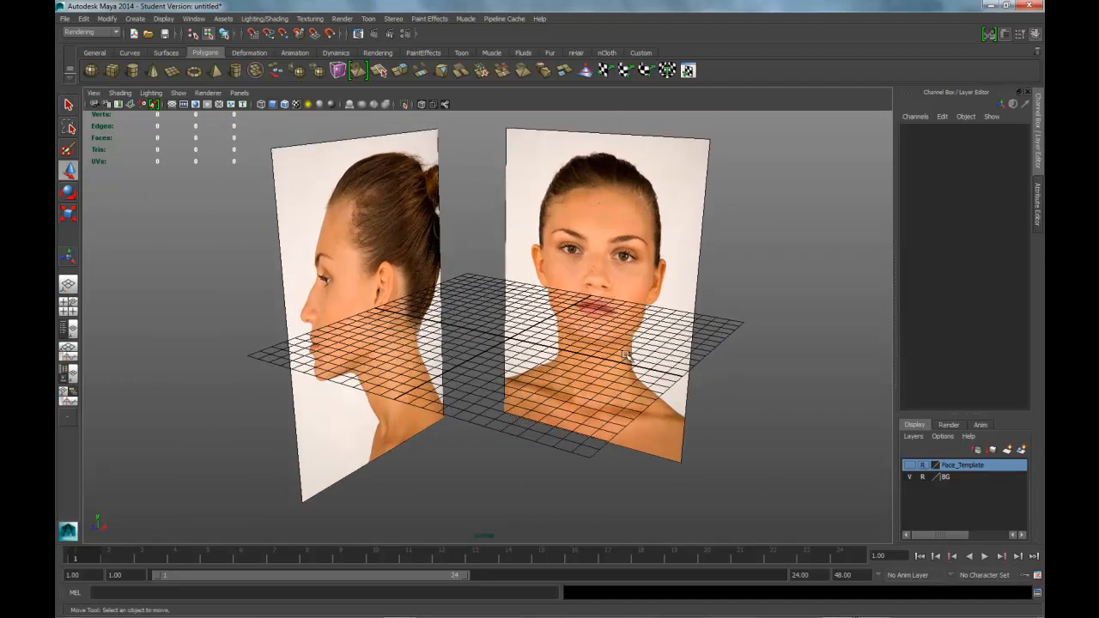